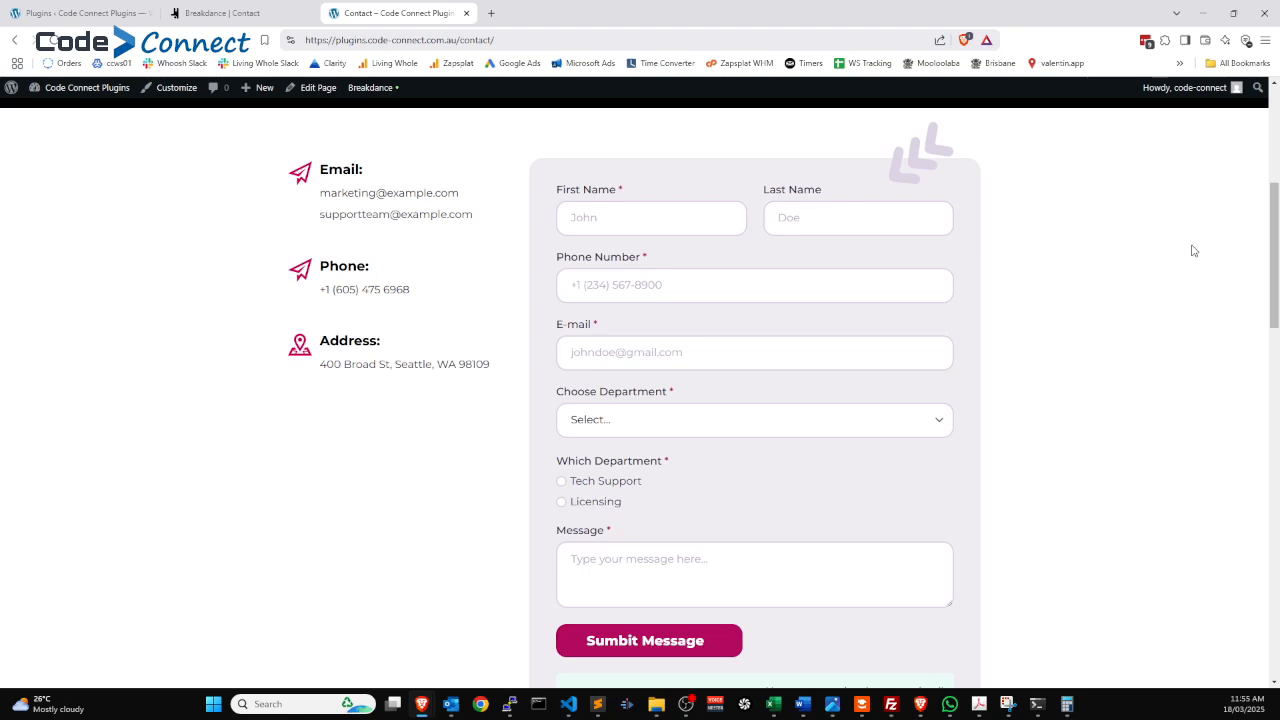
Review the live form's department choices, then switch to the Contact page in Breakdance.
{"action": "left_click", "coordinate": [706, 428]}
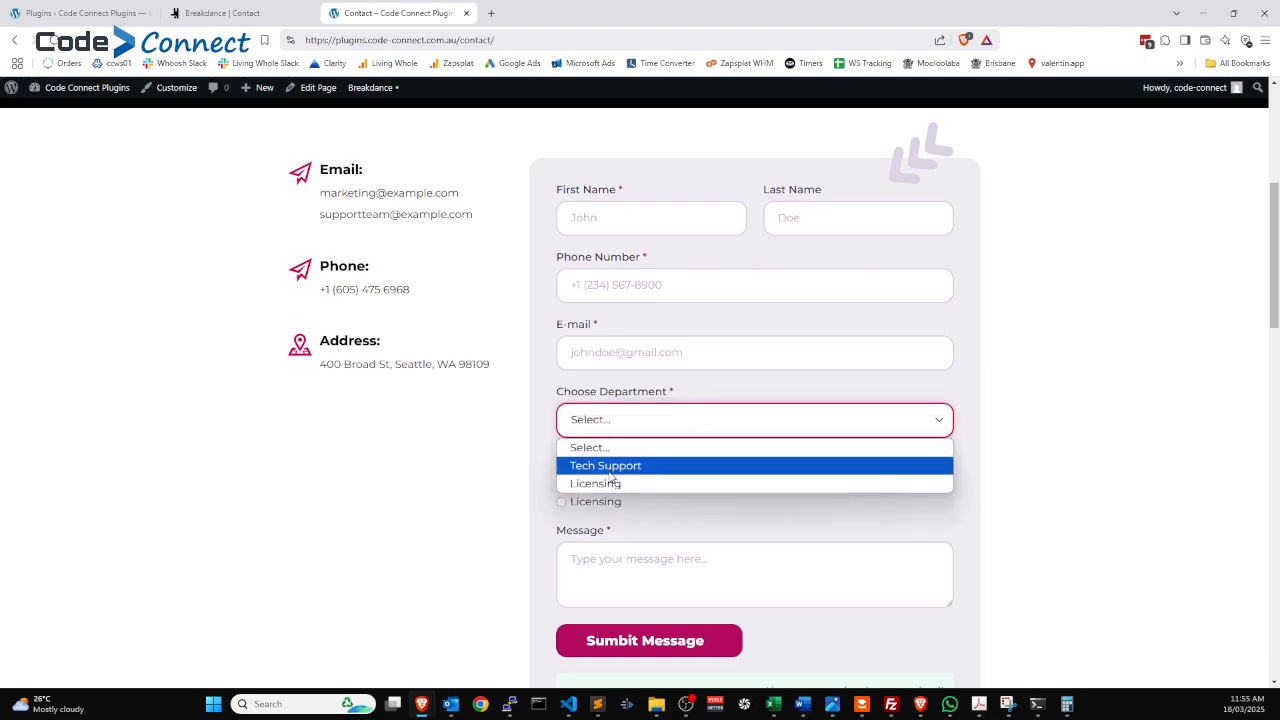
{"action": "left_click", "coordinate": [1093, 502]}
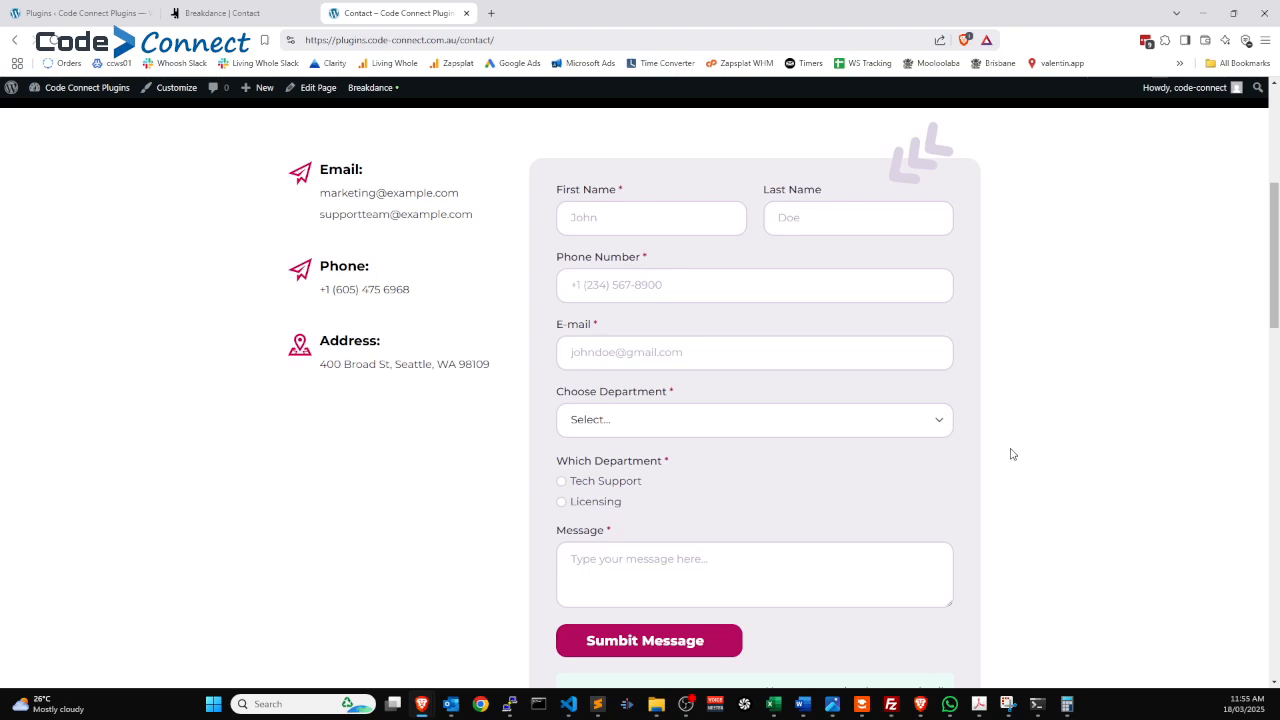
{"action": "left_click", "coordinate": [207, 16]}
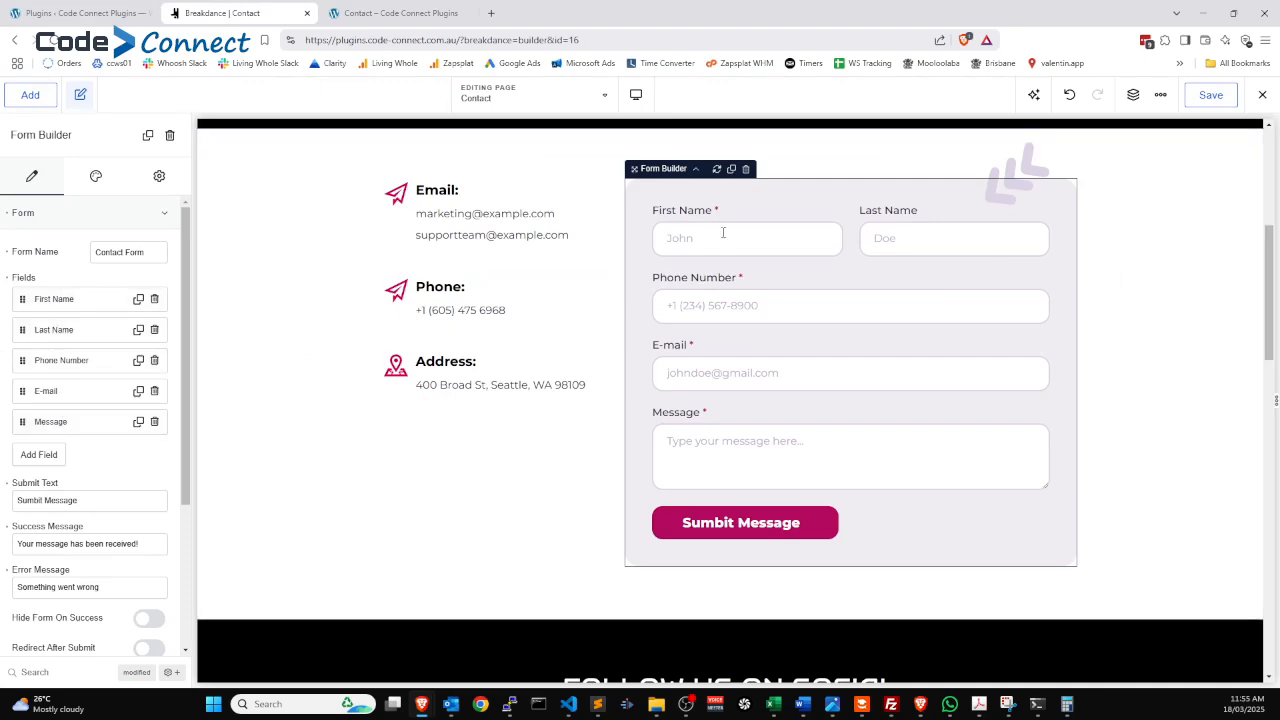
Add a new Select field to the contact form labelled 'Choose Department'.
{"action": "left_click", "coordinate": [1019, 201]}
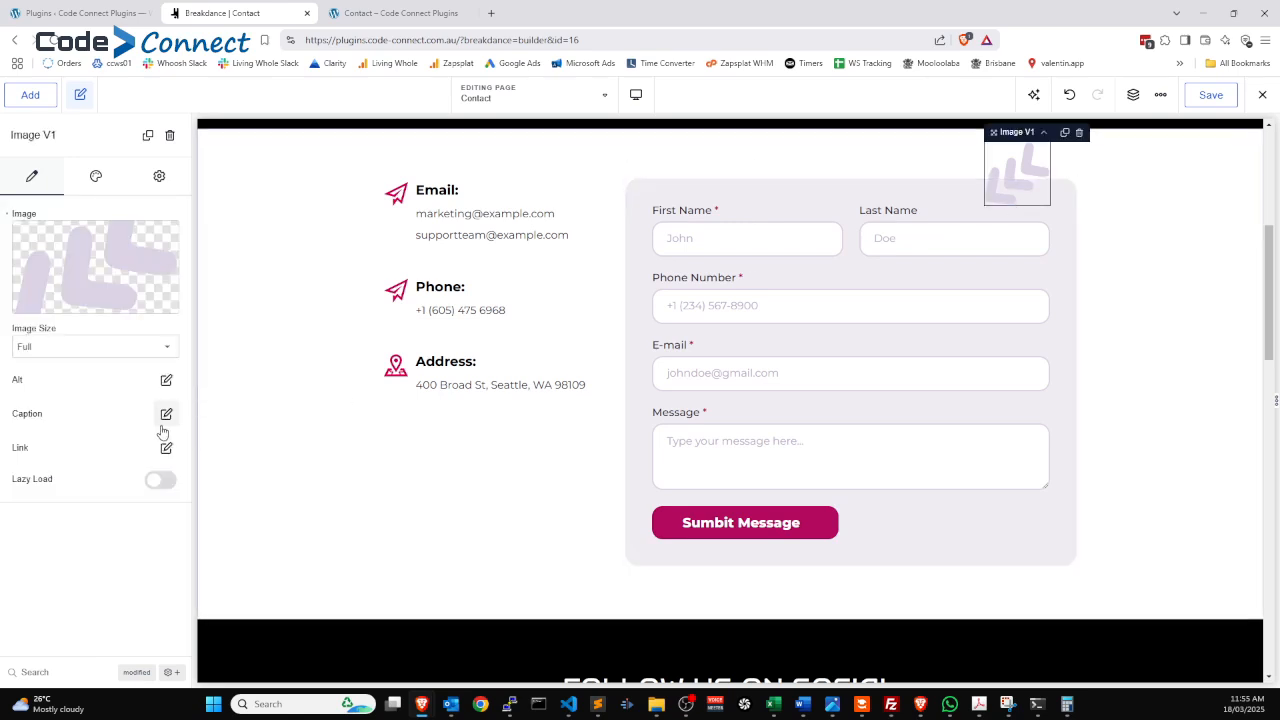
{"action": "left_click", "coordinate": [1055, 220]}
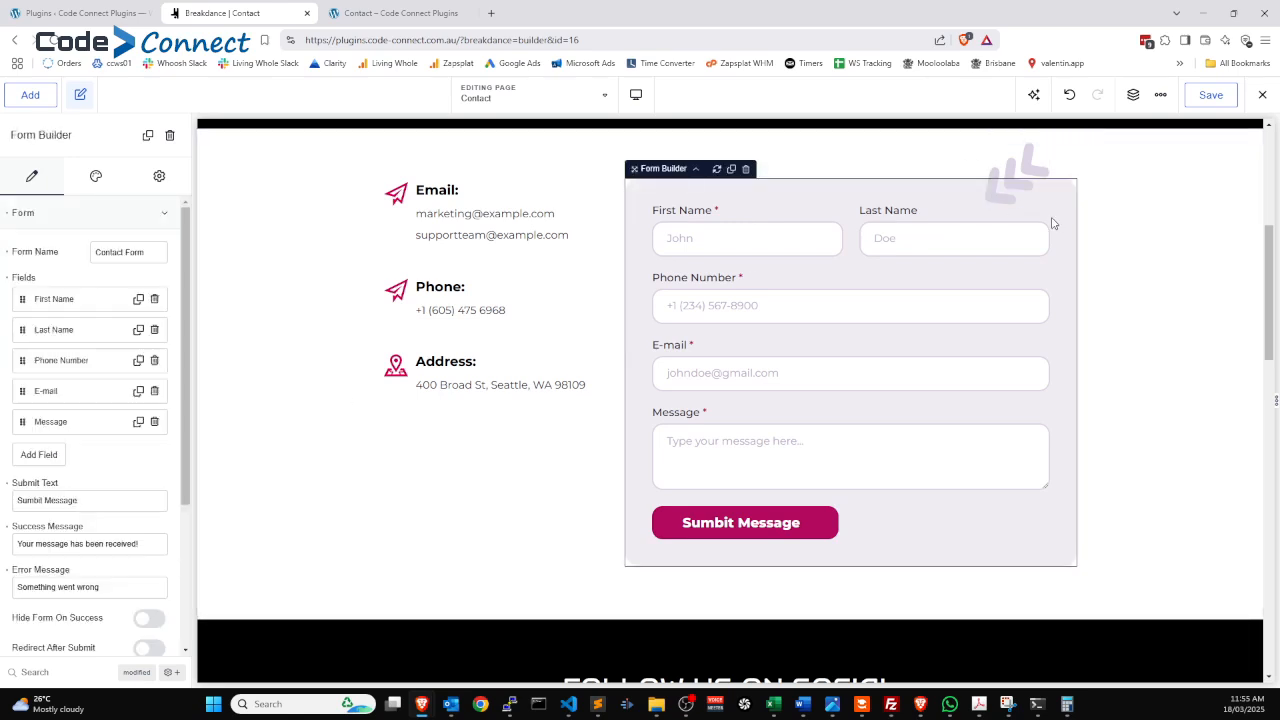
{"action": "left_click", "coordinate": [52, 455]}
{"action": "left_click", "coordinate": [60, 503]}
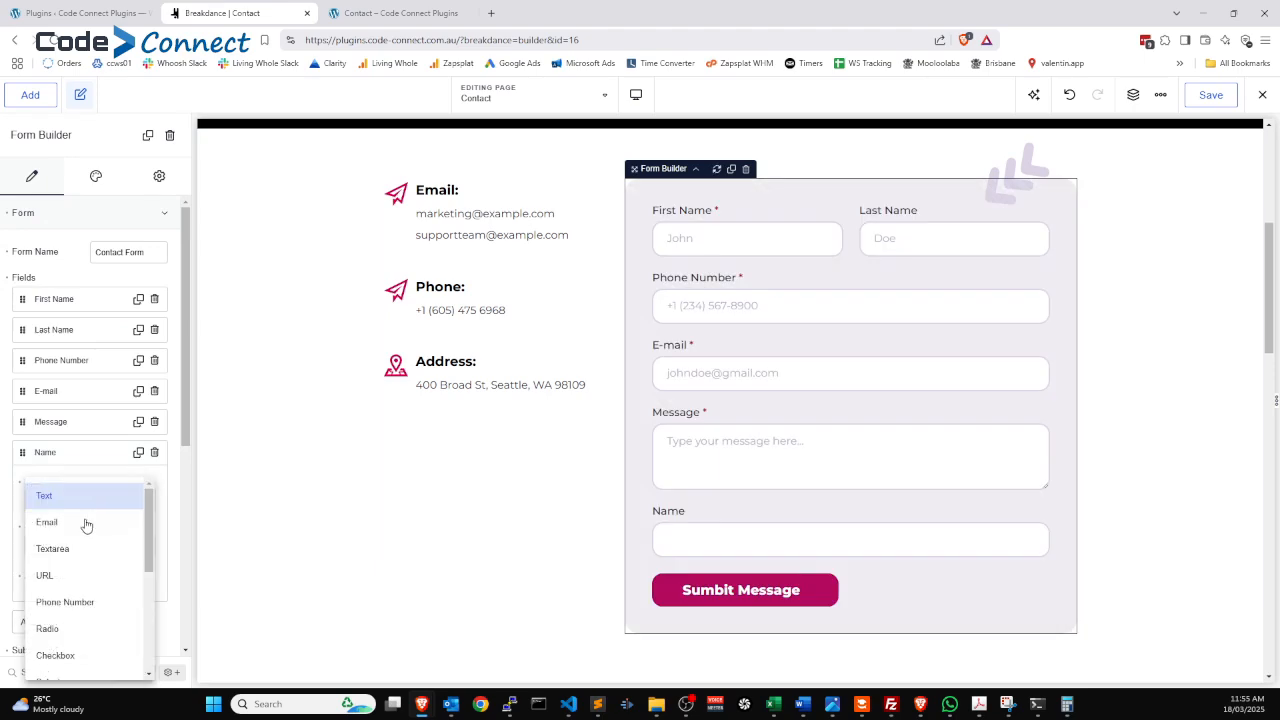
{"action": "scroll", "coordinate": [85, 530], "scroll_direction": "down", "scroll_amount": 2}
{"action": "left_click", "coordinate": [65, 556]}
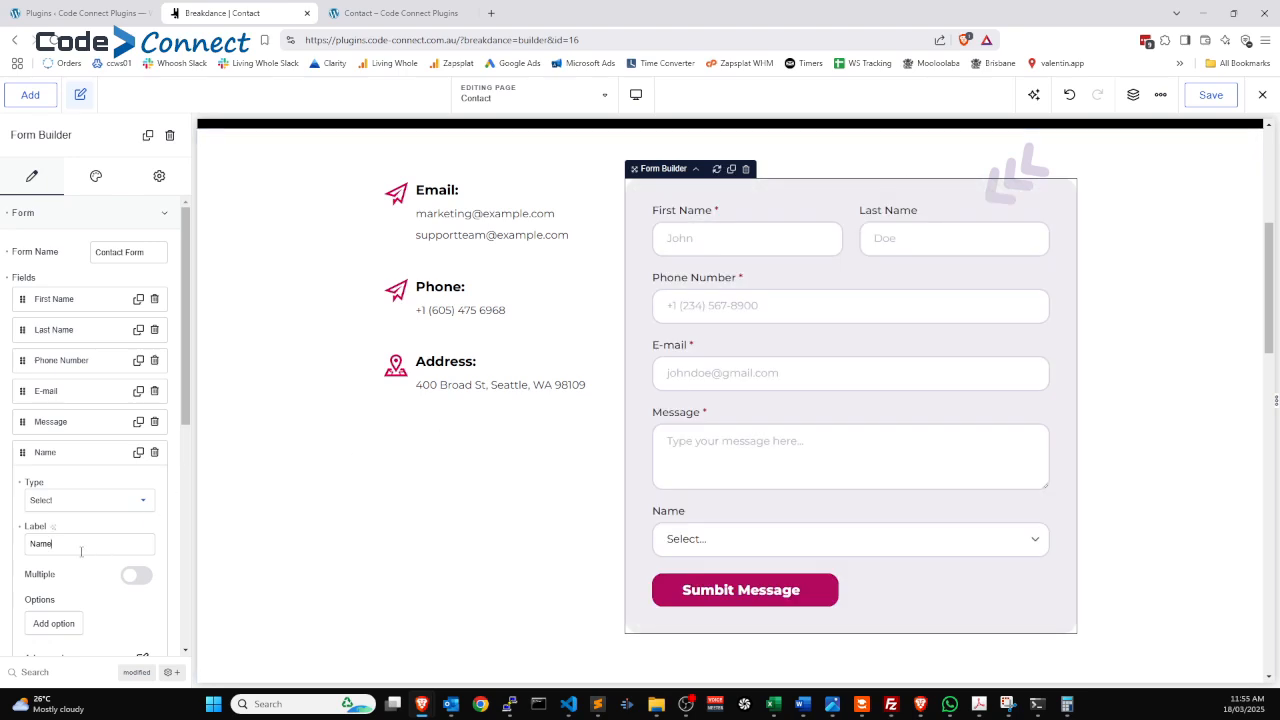
{"action": "left_click_drag", "start_coordinate": [80, 545], "coordinate": [3, 557]}
{"action": "type", "text": "Choose D"}
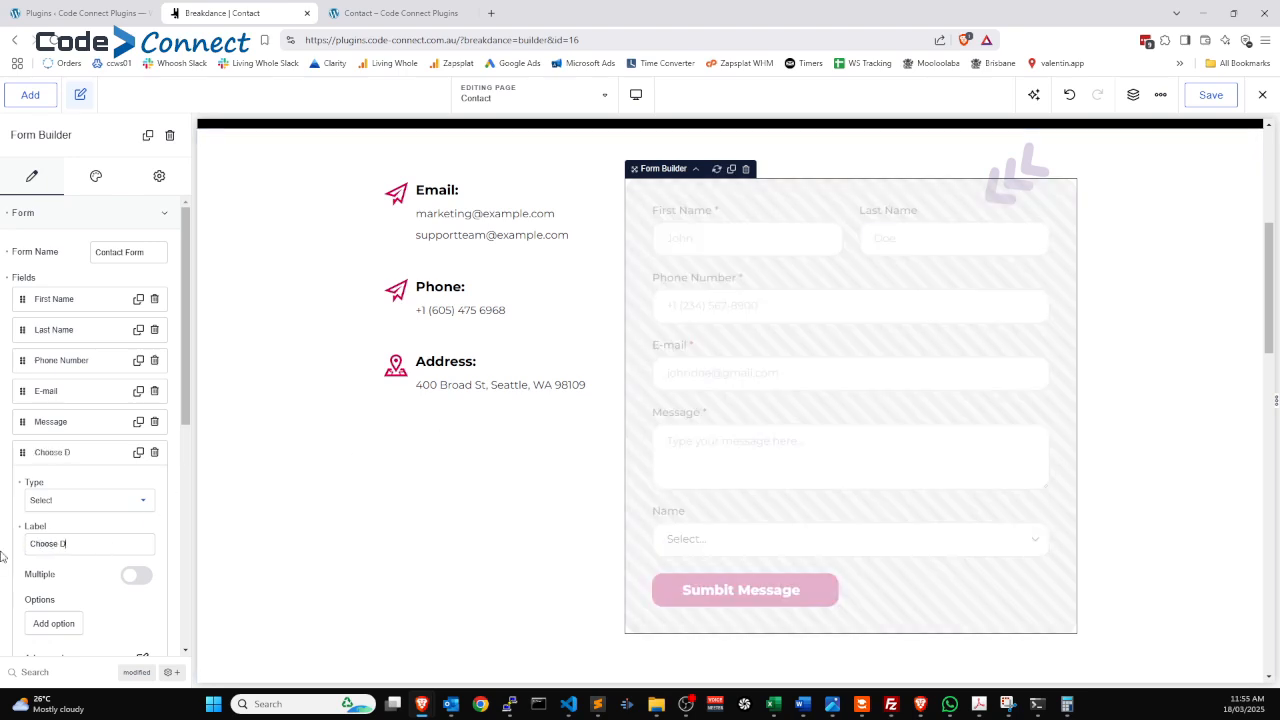
{"action": "type", "text": "epartment"}
Add a 'Tech Support' option with value techsupport to the dropdown.
{"action": "left_click", "coordinate": [48, 624]}
{"action": "scroll", "coordinate": [50, 600], "scroll_direction": "down", "scroll_amount": 2}
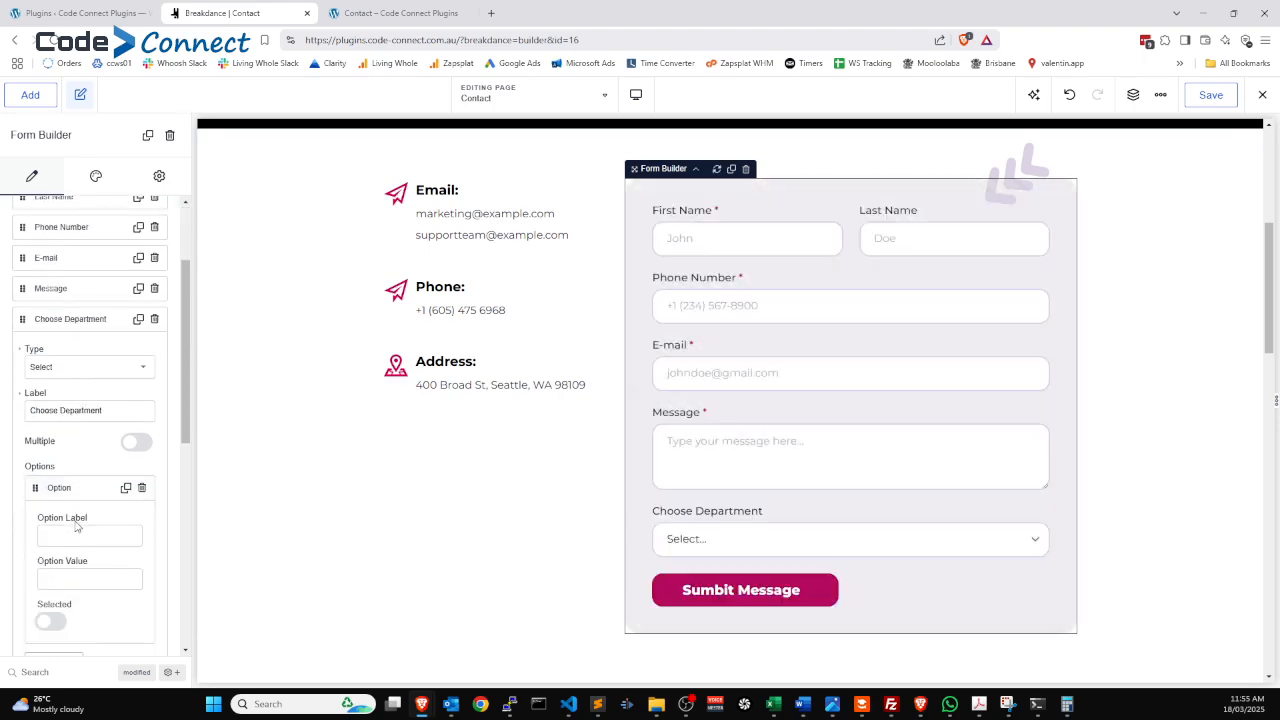
{"action": "left_click", "coordinate": [84, 535]}
{"action": "type", "text": "Te"}
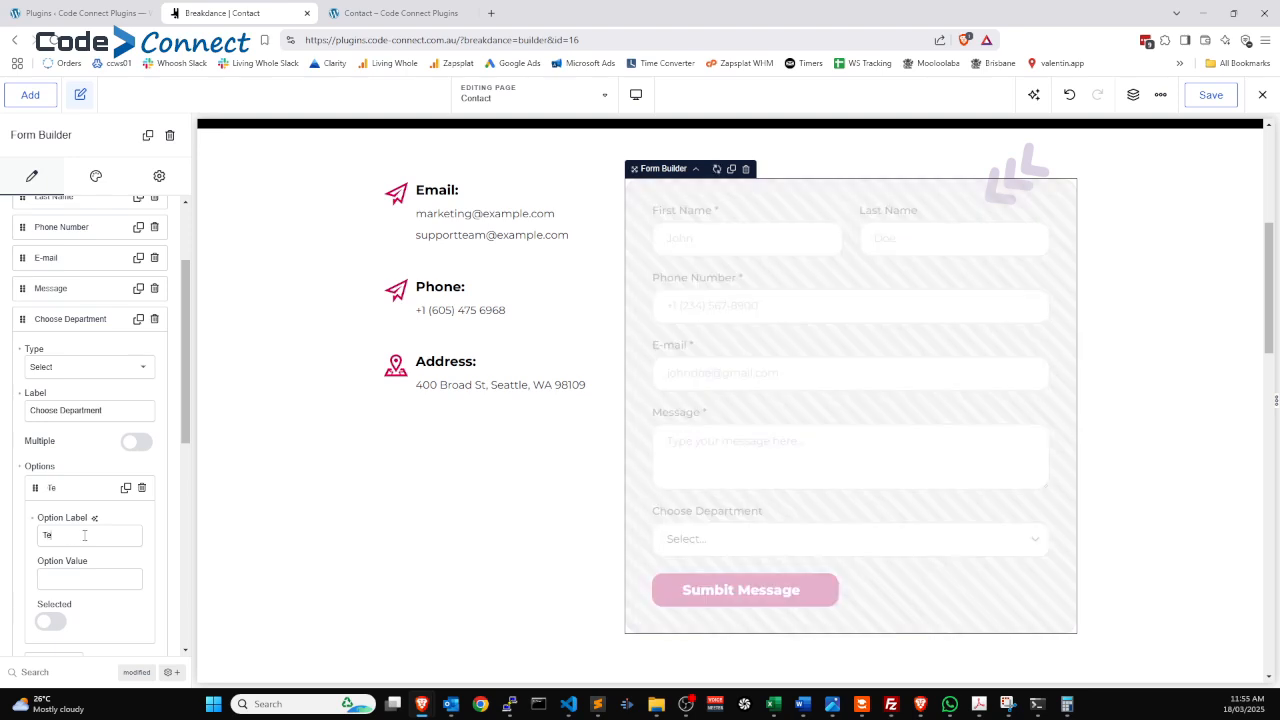
{"action": "type", "text": "ch Support"}
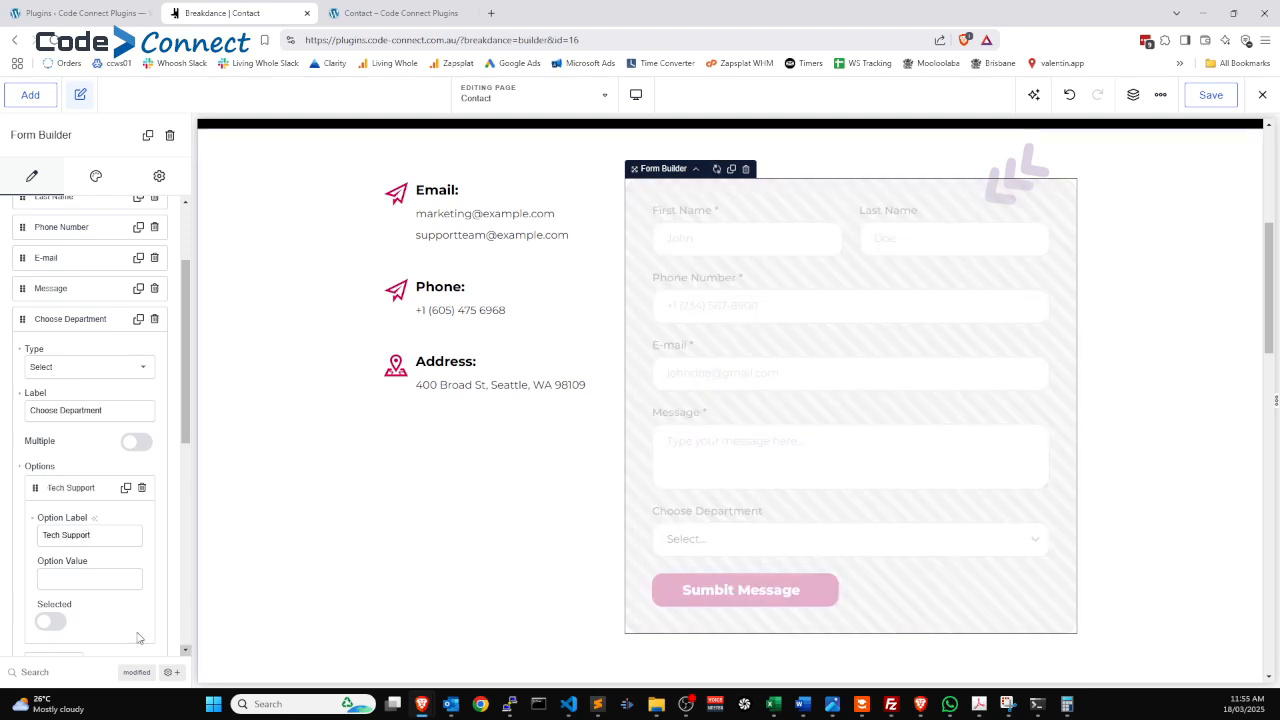
{"action": "type", "text": "tech"}
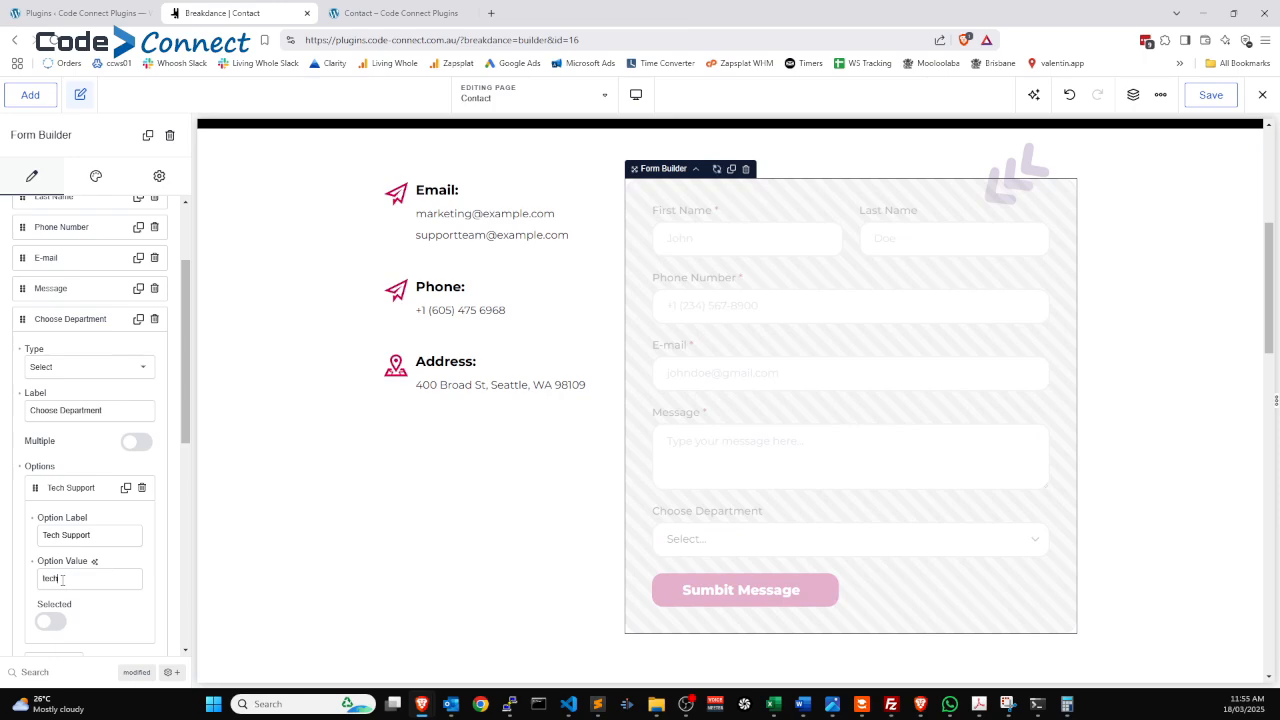
{"action": "type", "text": "support"}
{"action": "left_click", "coordinate": [64, 488]}
Add a 'Licensing' option with value licensing, then collapse the field settings.
{"action": "left_click", "coordinate": [61, 538]}
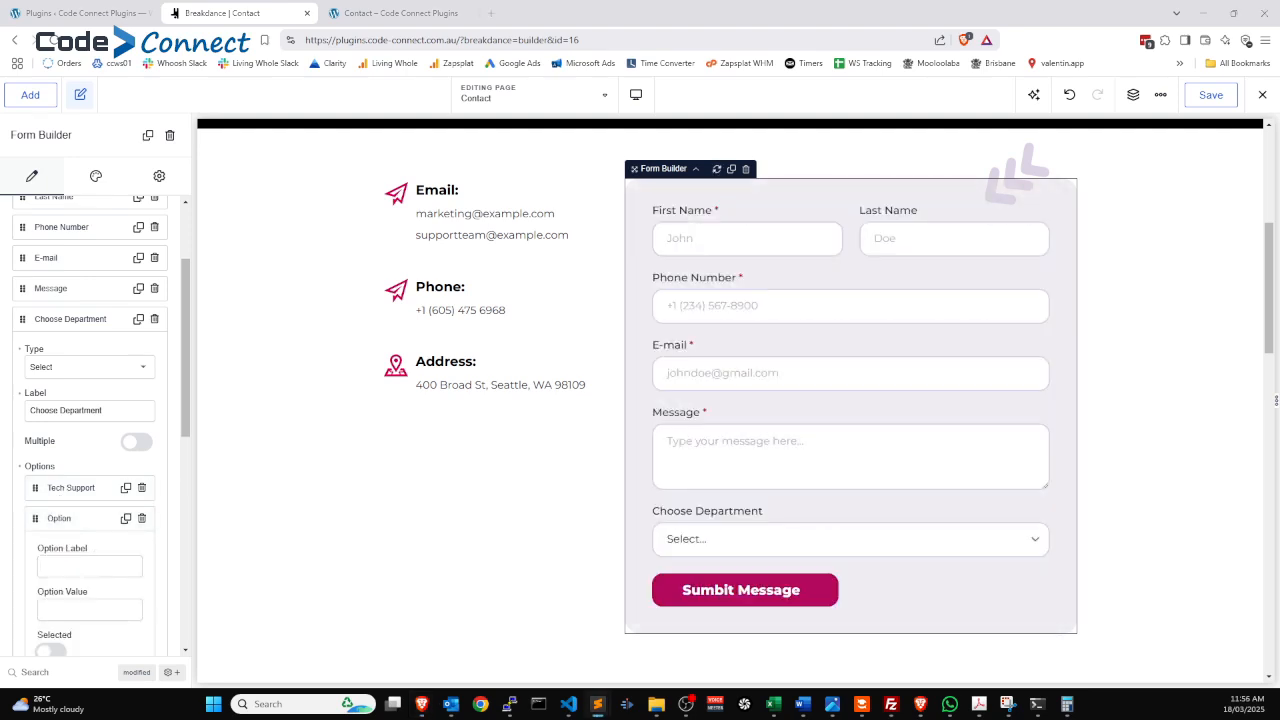
{"action": "left_click", "coordinate": [66, 566]}
{"action": "type", "text": "licensing"}
{"action": "left_click", "coordinate": [62, 608]}
{"action": "type", "text": "licensing"}
{"action": "left_click", "coordinate": [108, 558]}
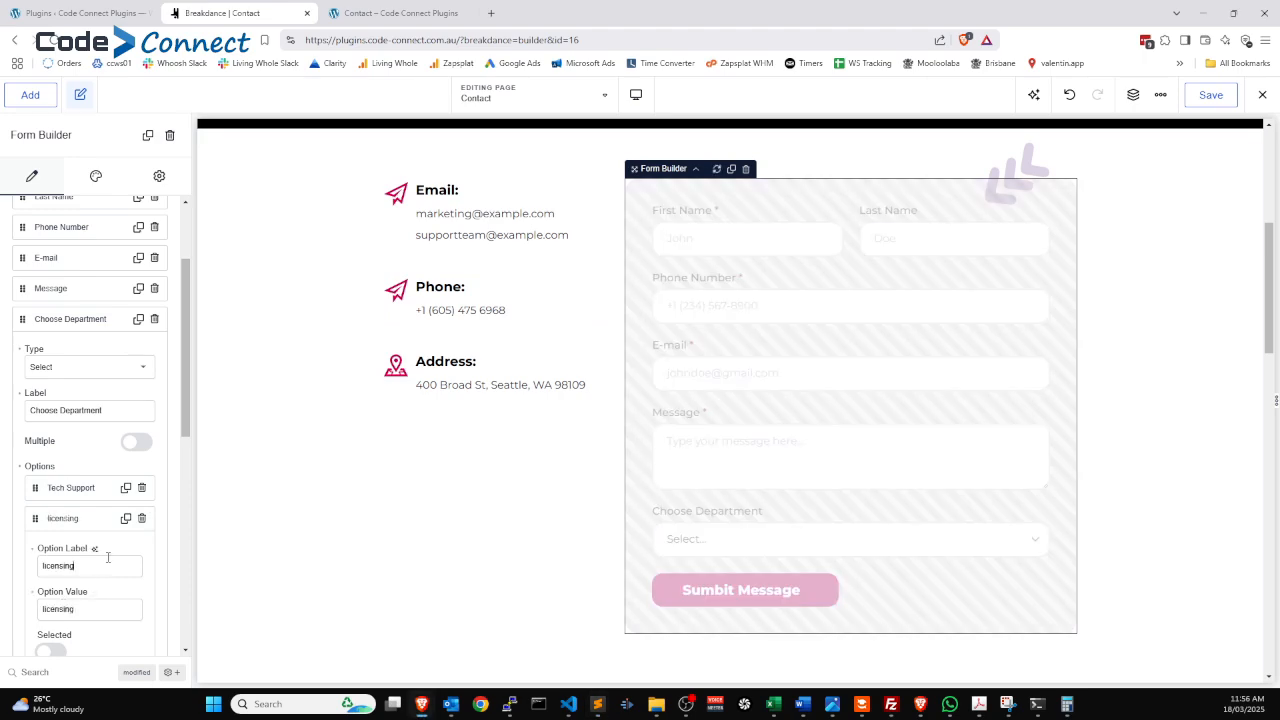
{"action": "key", "text": "Home"}
{"action": "key", "text": "Delete"}
{"action": "type", "text": "L"}
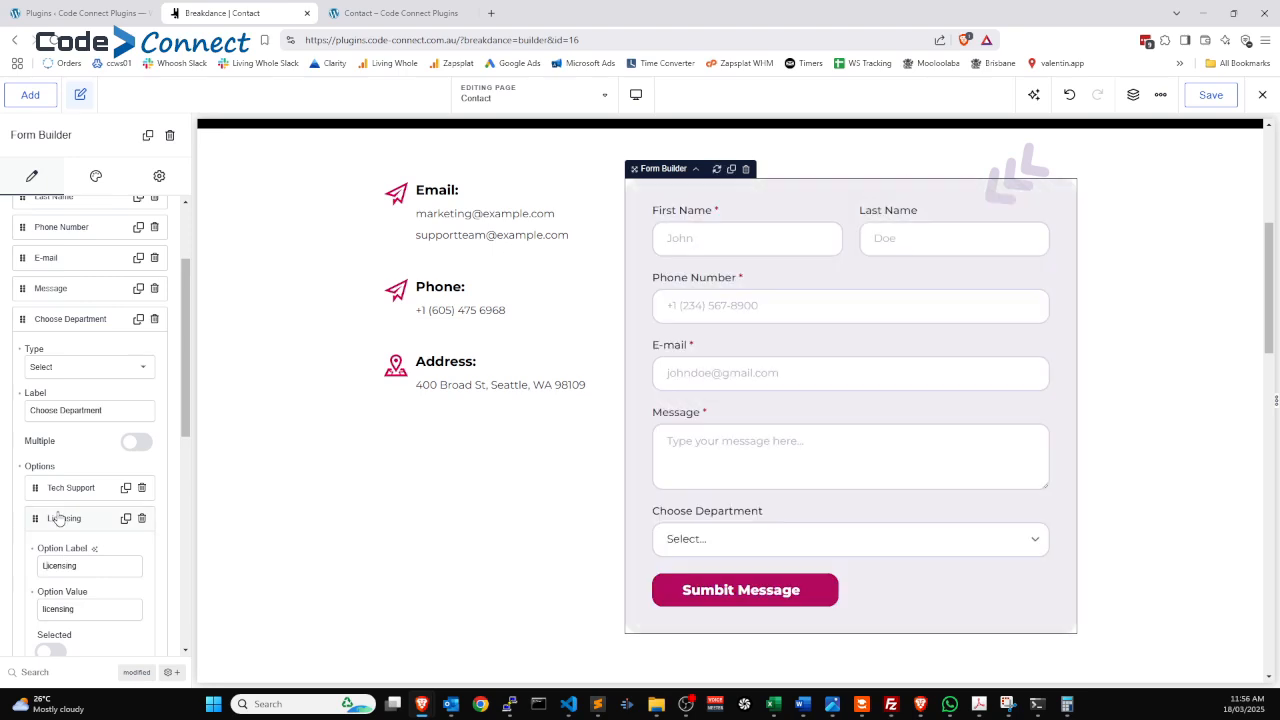
{"action": "left_click", "coordinate": [62, 518]}
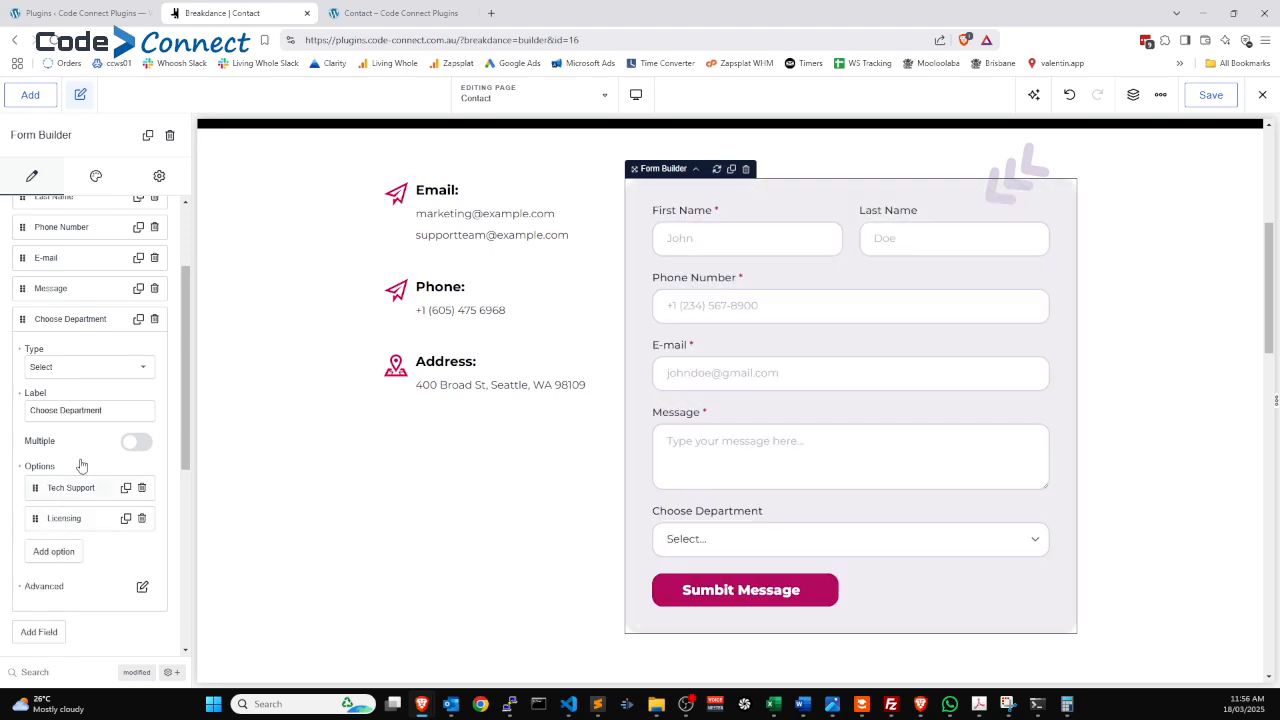
{"action": "left_click", "coordinate": [58, 319]}
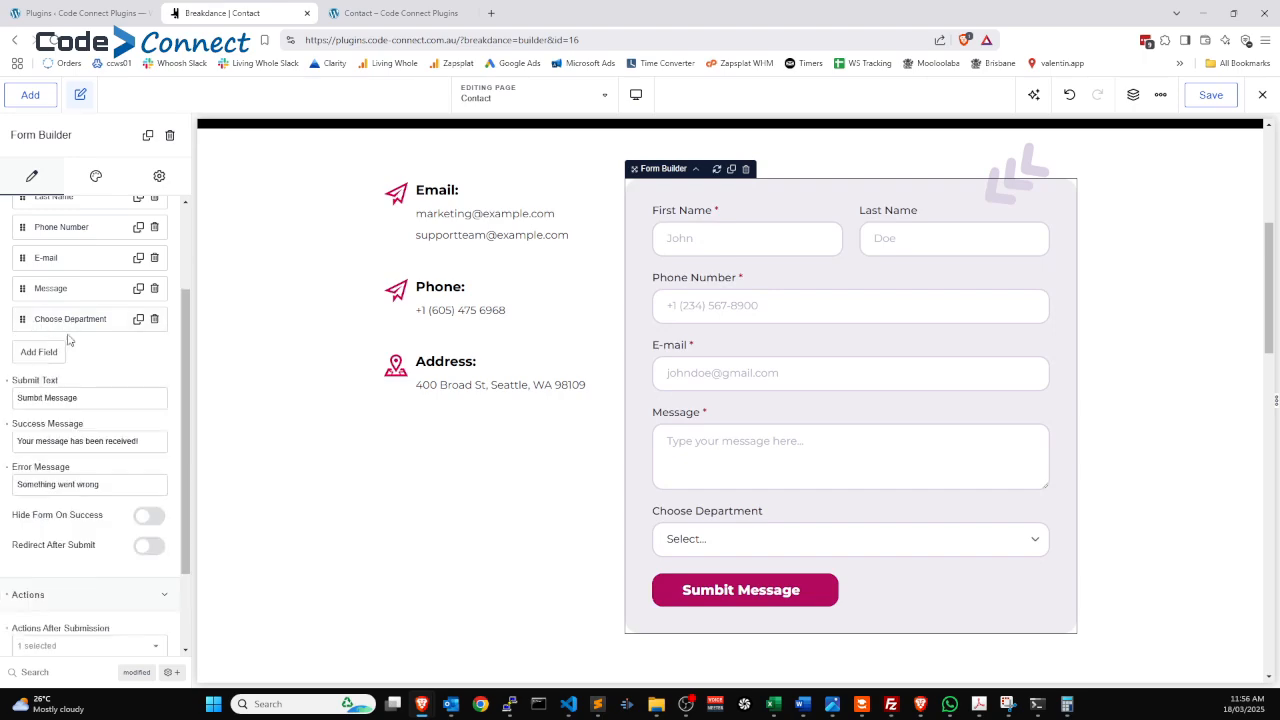
Move Choose Department above Message and mark it as a required field.
{"action": "left_click_drag", "start_coordinate": [22, 322], "coordinate": [22, 289]}
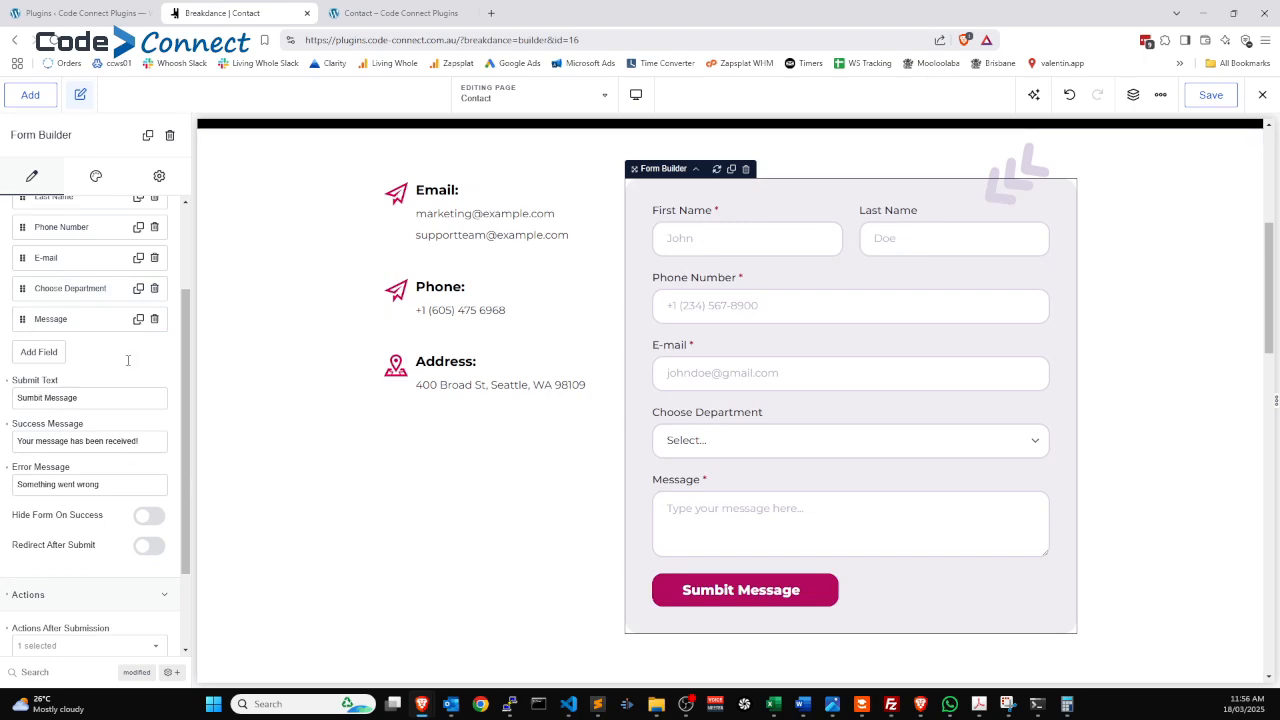
{"action": "left_click", "coordinate": [72, 289]}
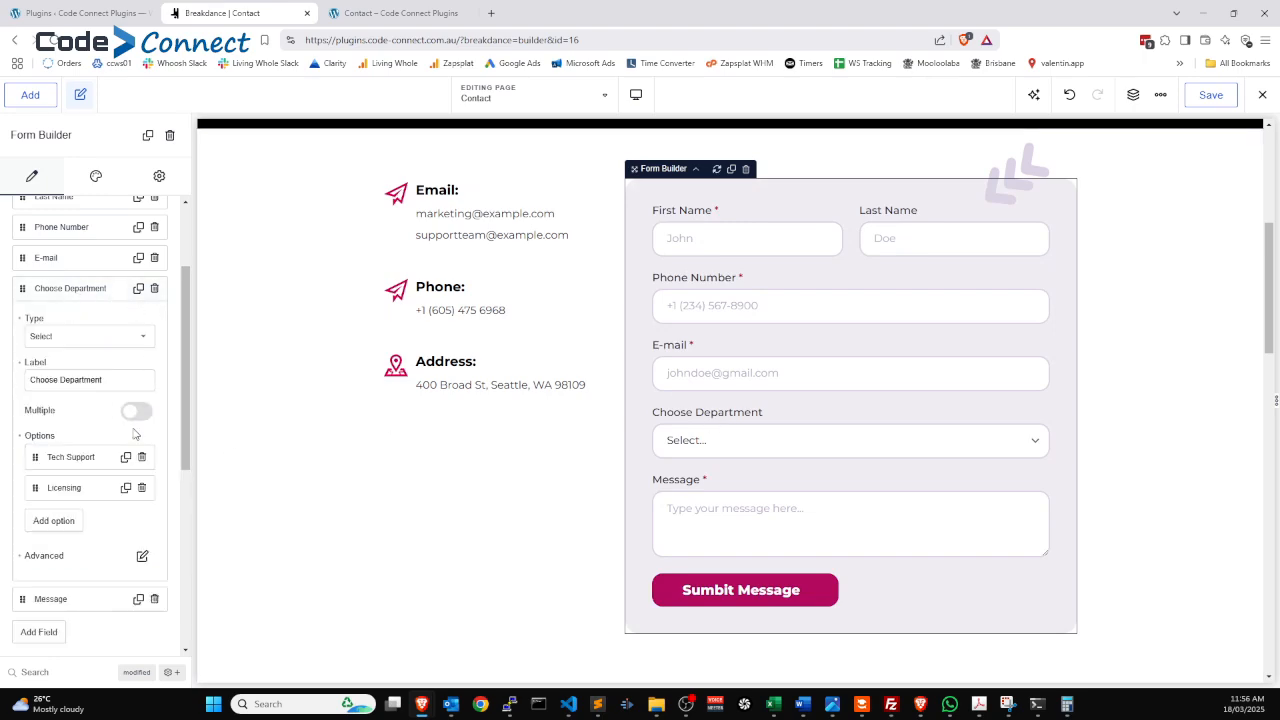
{"action": "left_click", "coordinate": [142, 555]}
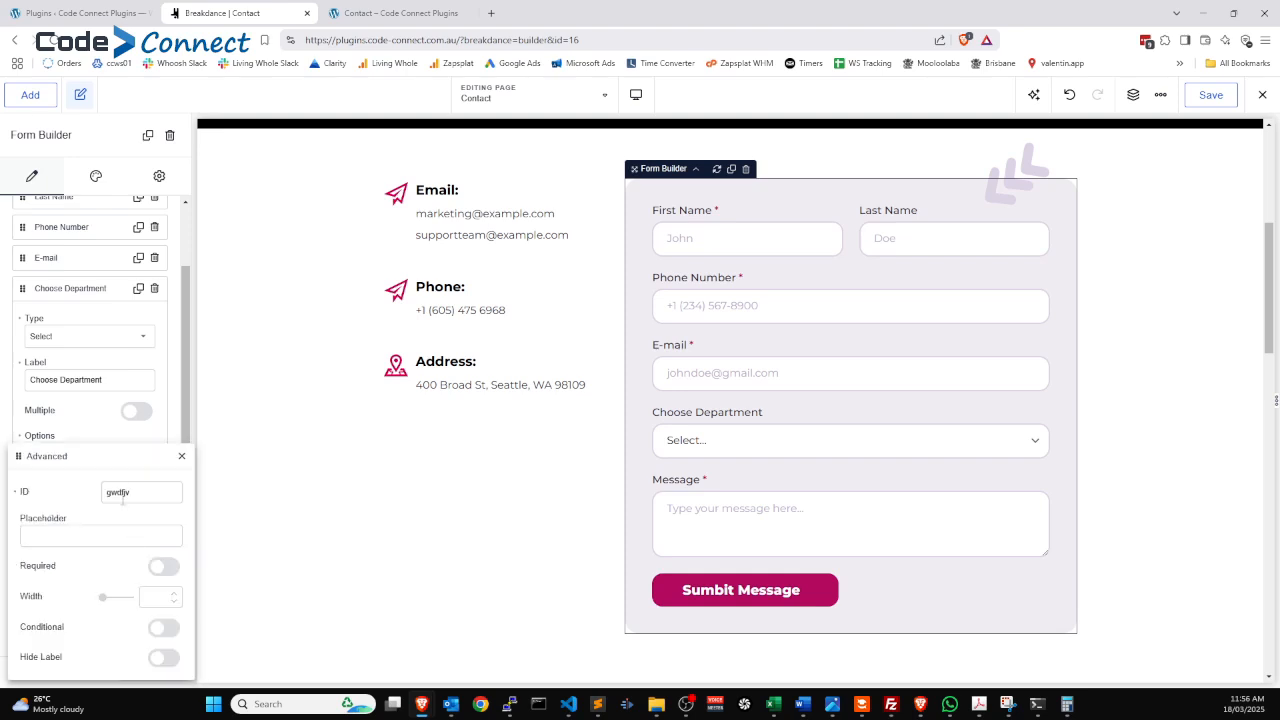
{"action": "left_click", "coordinate": [161, 567]}
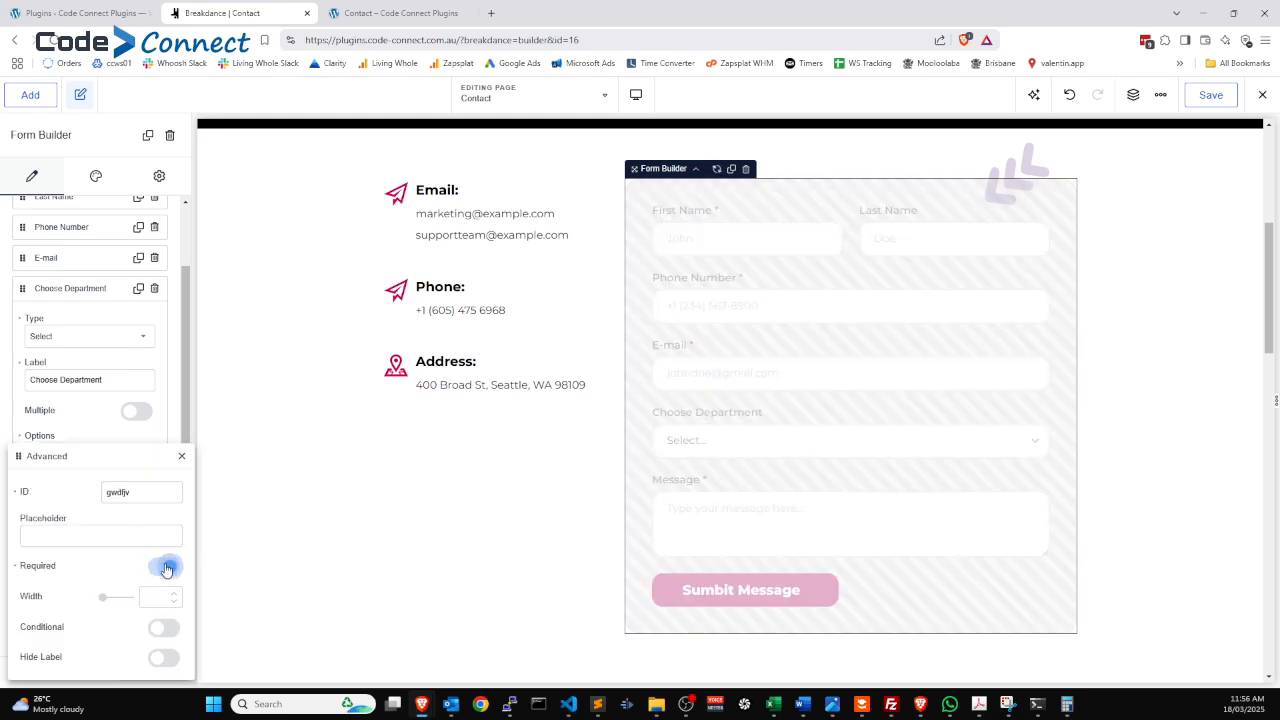
{"action": "left_click", "coordinate": [181, 456]}
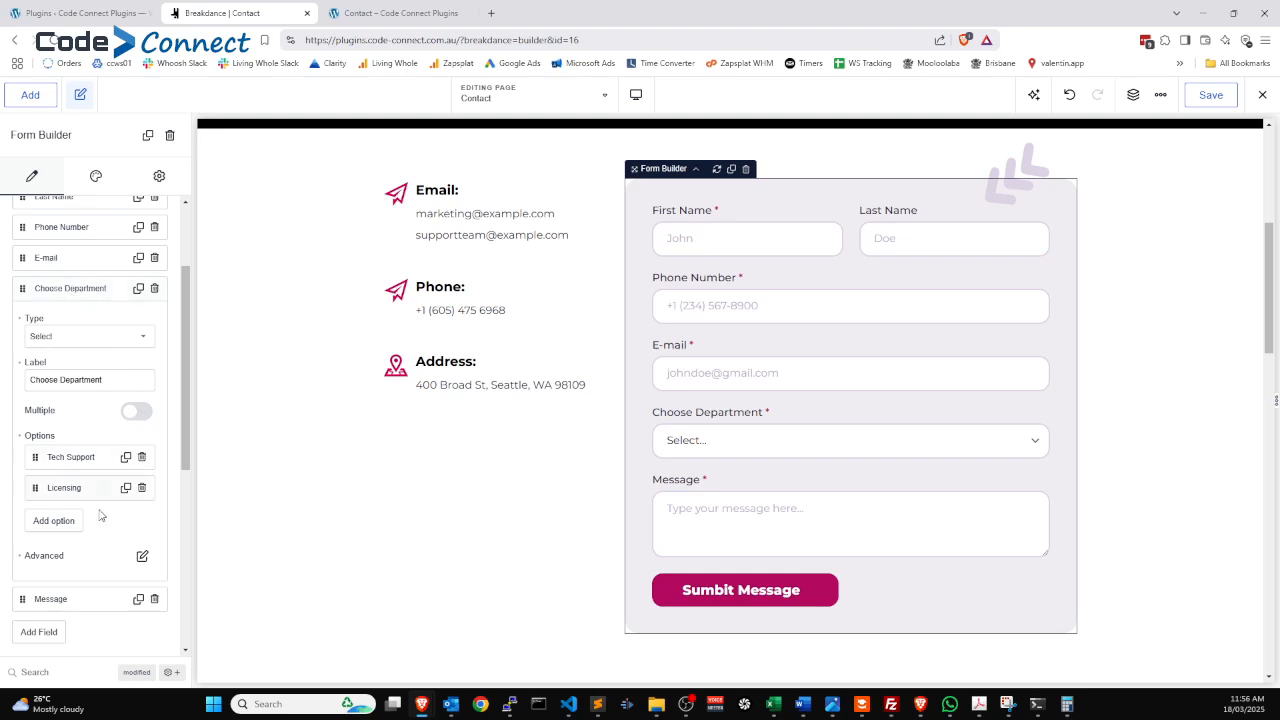
Replace the field's generated ID with choose_department.
{"action": "left_click", "coordinate": [142, 556]}
{"action": "left_click_drag", "start_coordinate": [150, 491], "coordinate": [68, 500]}
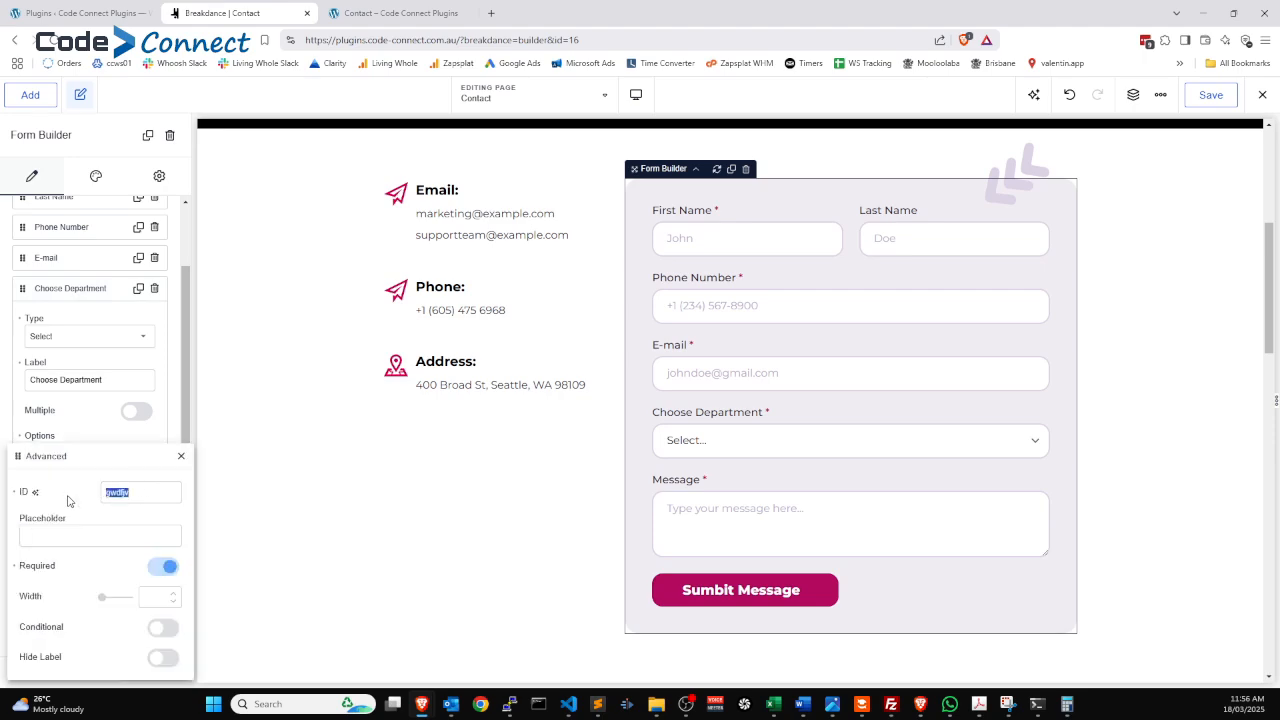
{"action": "left_click", "coordinate": [149, 488]}
{"action": "key", "text": "alt+Tab"}
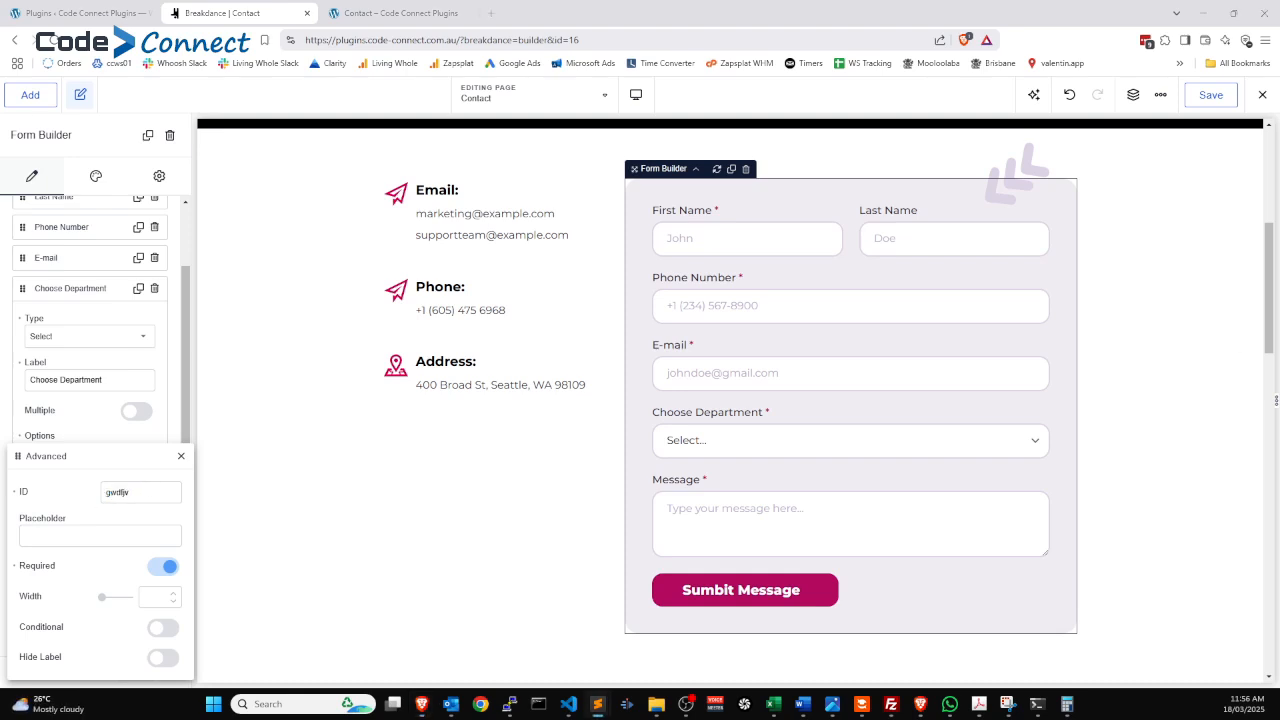
{"action": "left_click", "coordinate": [142, 487]}
{"action": "double_click", "coordinate": [135, 492]}
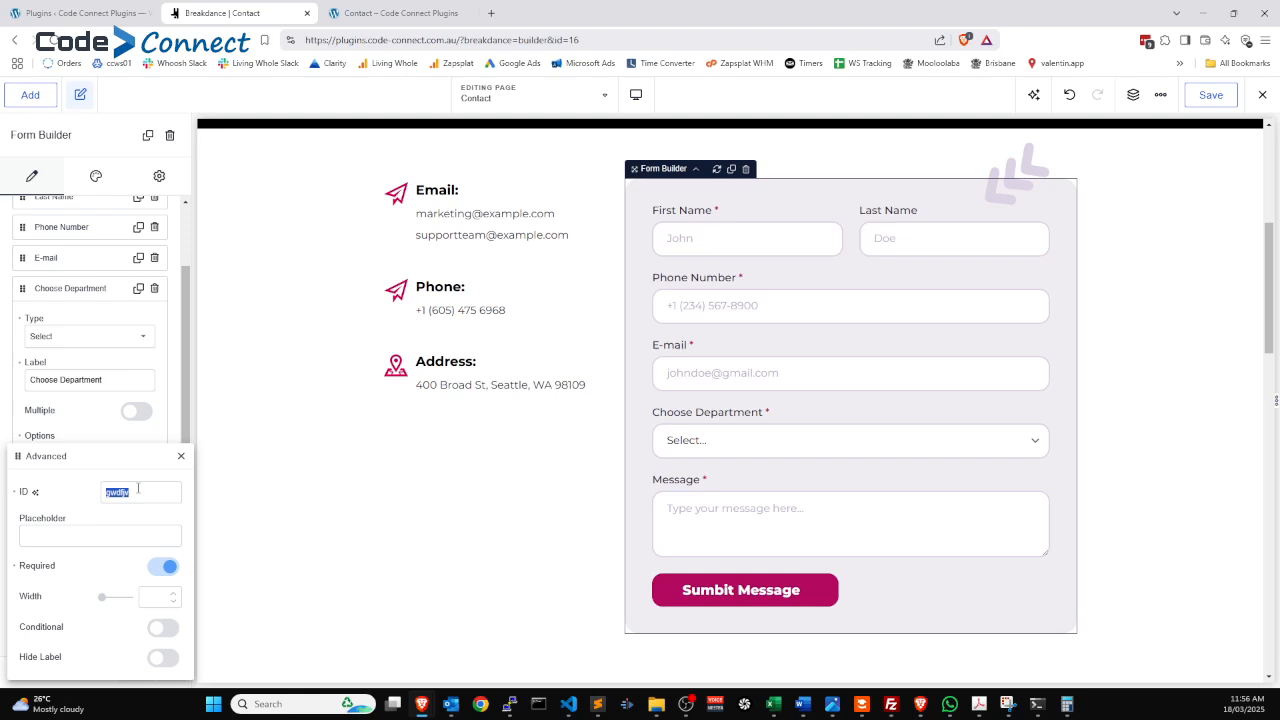
{"action": "type", "text": "choose_department"}
{"action": "left_click", "coordinate": [181, 456]}
{"action": "left_click", "coordinate": [89, 290]}
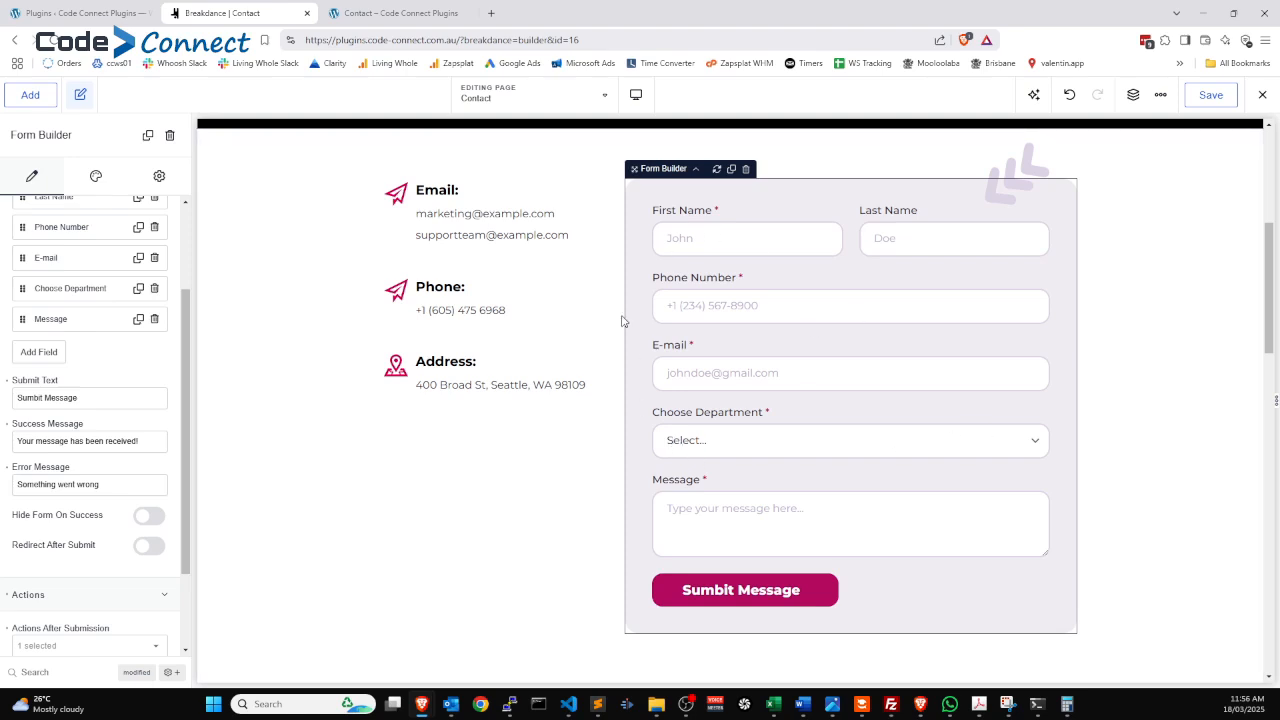
Add Dynamic Email to the form's Actions After Submission.
{"action": "scroll", "coordinate": [116, 341], "scroll_direction": "down", "scroll_amount": 2}
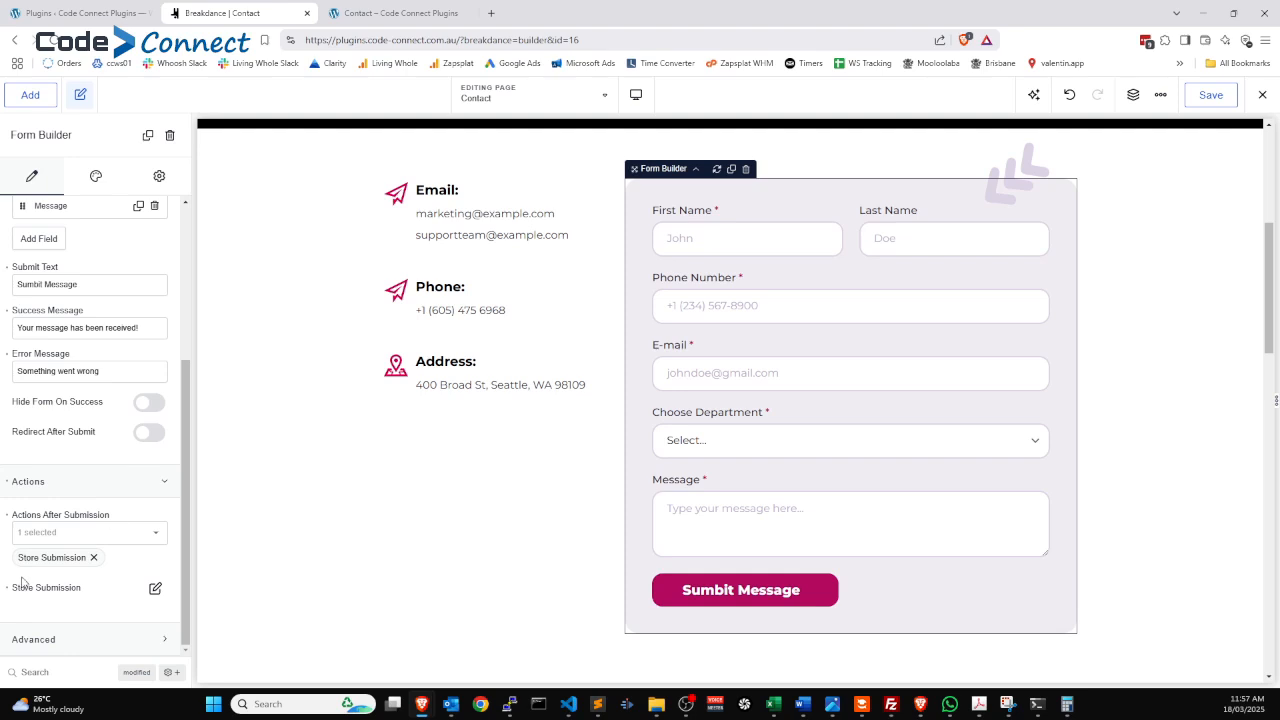
{"action": "left_click", "coordinate": [33, 537]}
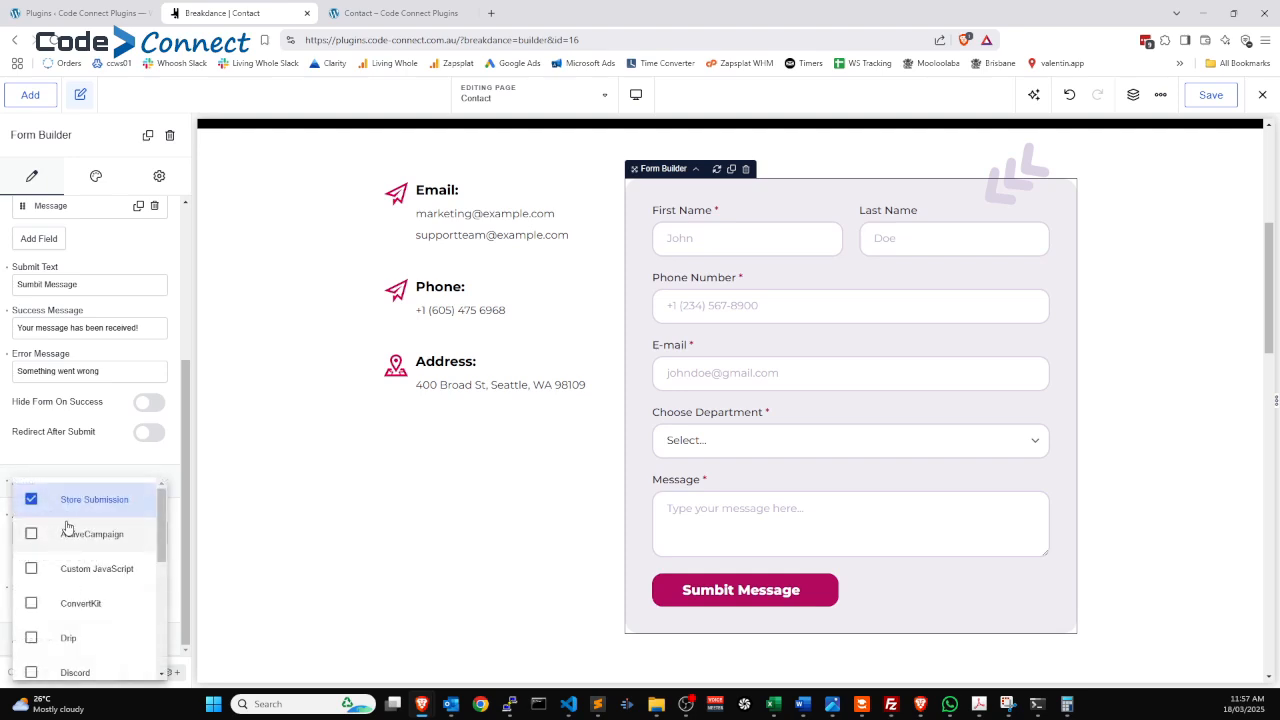
{"action": "scroll", "coordinate": [67, 527], "scroll_direction": "down", "scroll_amount": 2}
{"action": "scroll", "coordinate": [67, 527], "scroll_direction": "down", "scroll_amount": 3}
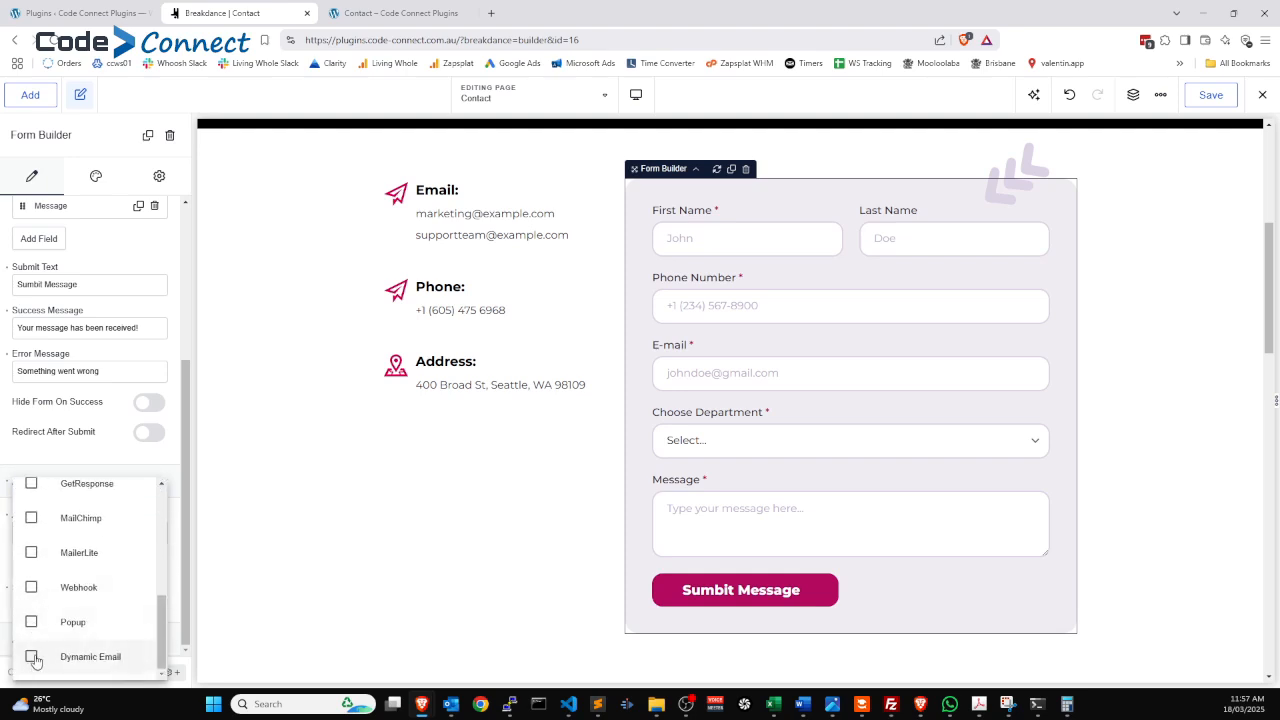
{"action": "left_click", "coordinate": [31, 656]}
{"action": "left_click", "coordinate": [84, 459]}
{"action": "scroll", "coordinate": [118, 578], "scroll_direction": "down", "scroll_amount": 1}
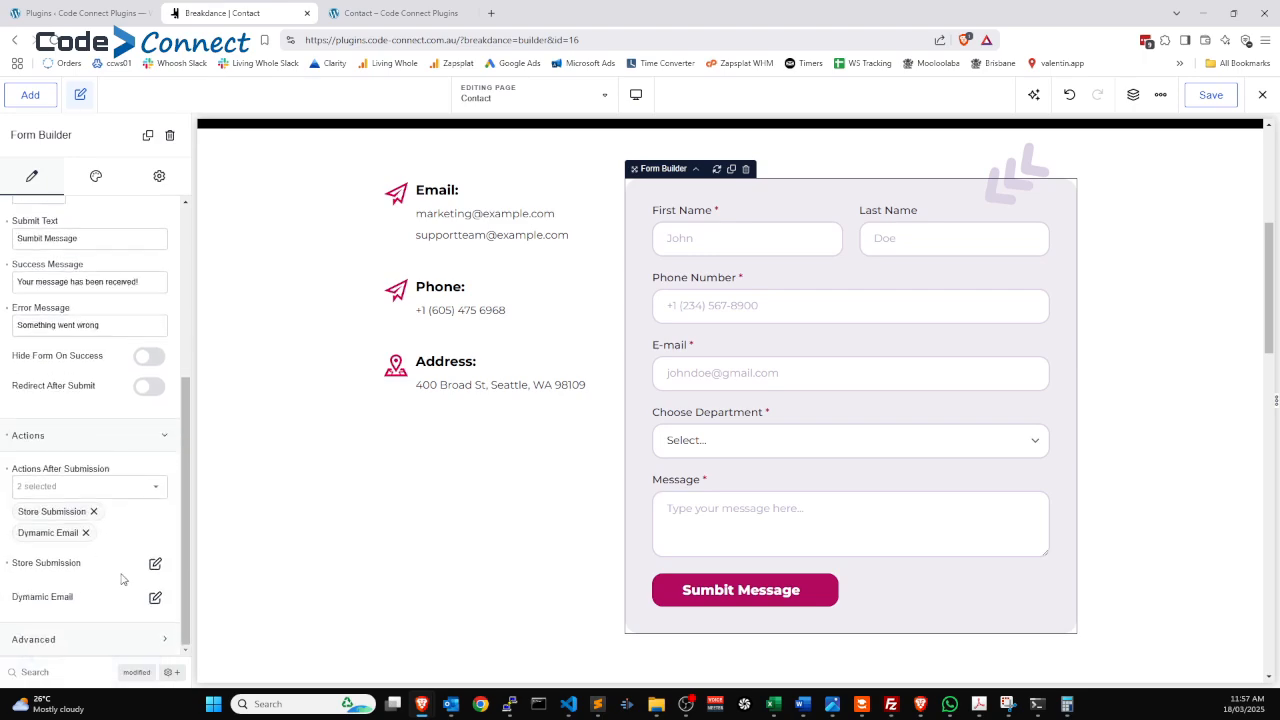
Create a dynamic email entry with the subject 'Tech Support Request'.
{"action": "left_click", "coordinate": [155, 599]}
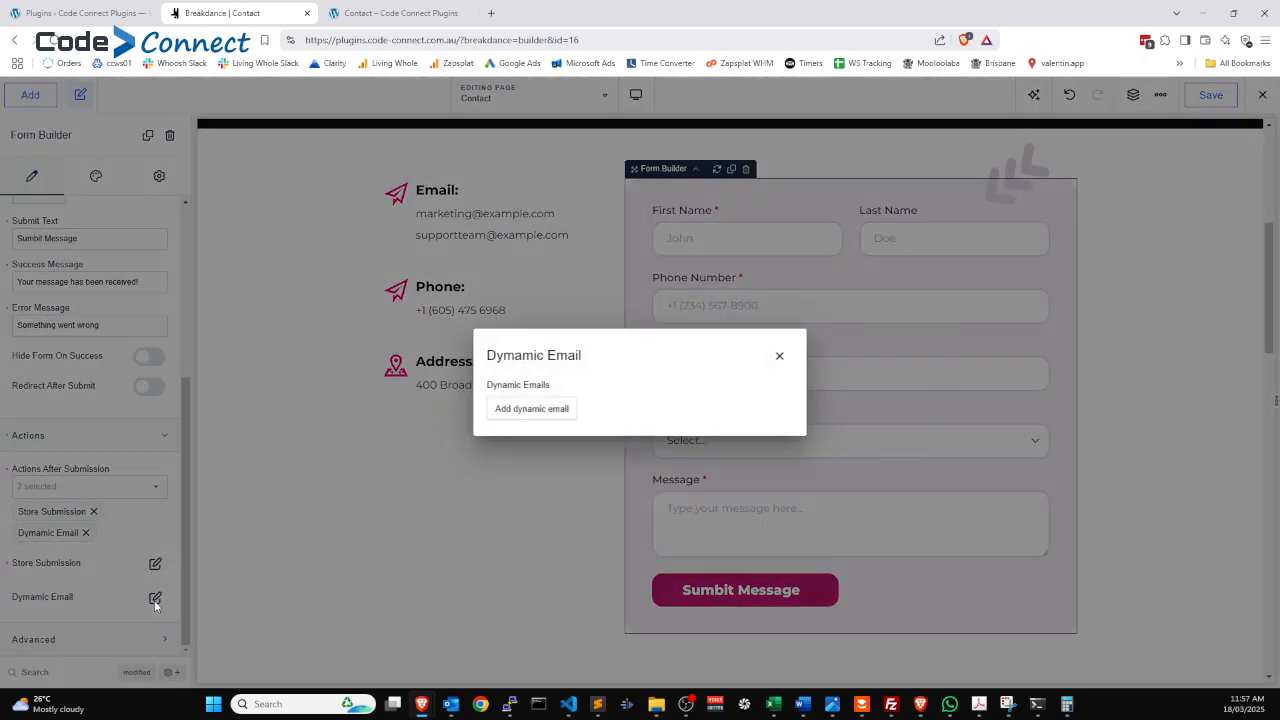
{"action": "left_click", "coordinate": [523, 409]}
{"action": "key", "text": "ctrl+a"}
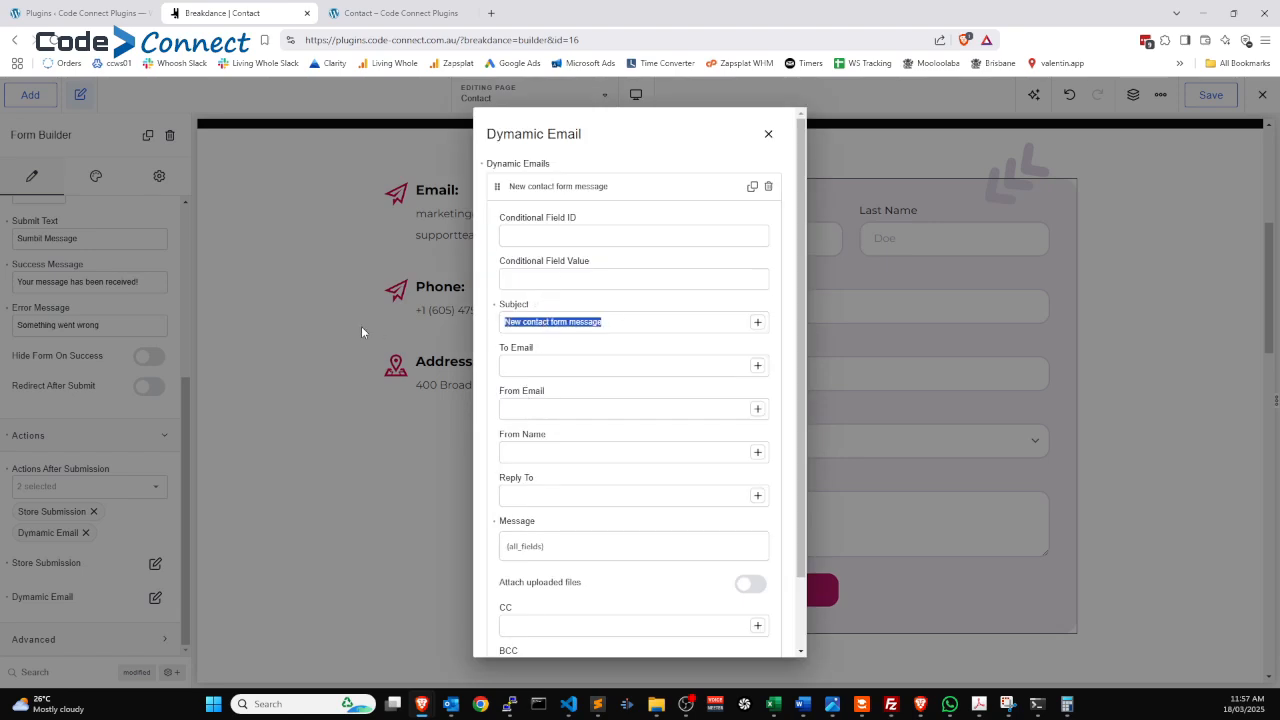
{"action": "type", "text": "Tech Support "}
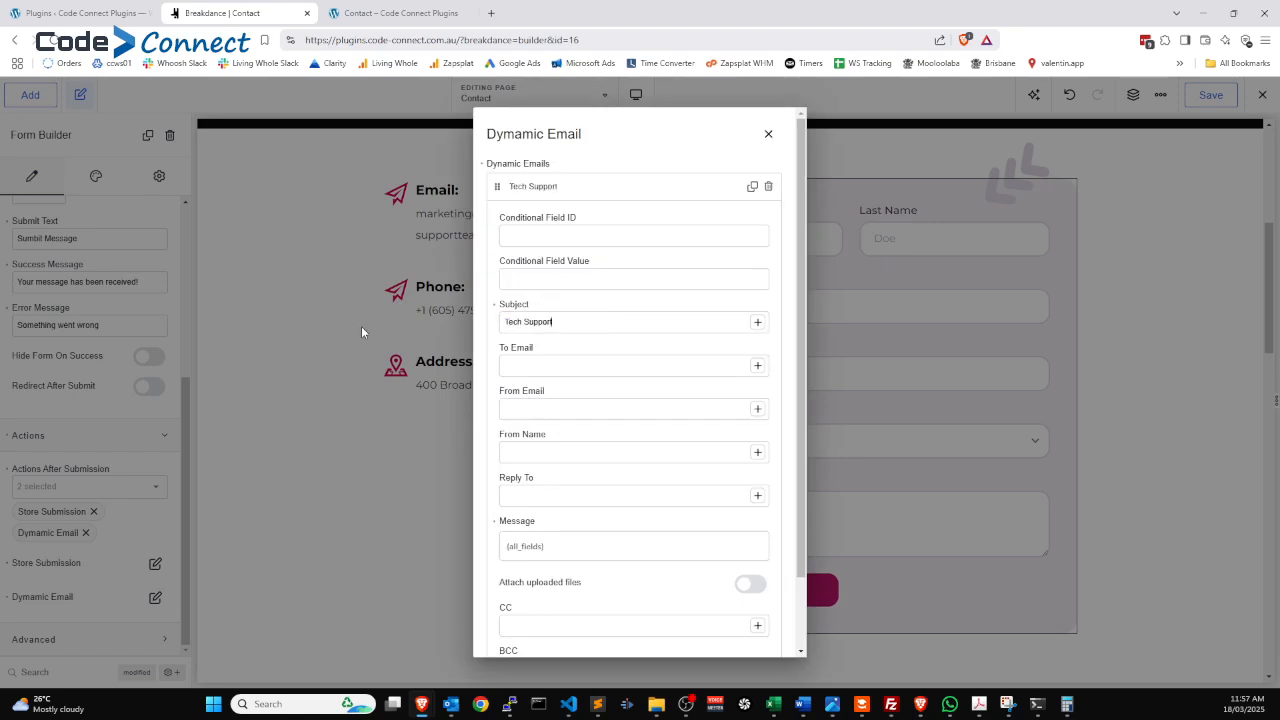
{"action": "type", "text": "Request"}
Set the email's condition to field ID choose_department with value techsupport.
{"action": "key", "text": "alt+Tab"}
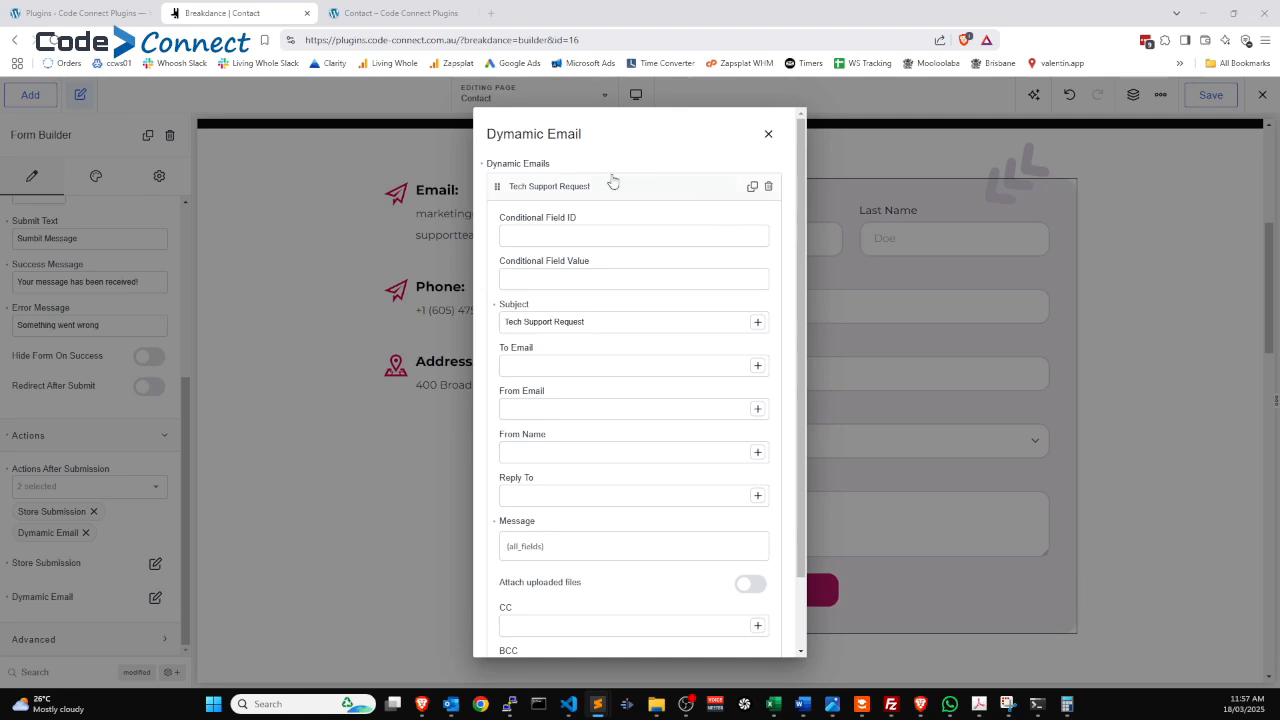
{"action": "left_click", "coordinate": [524, 234]}
{"action": "type", "text": "choose_department"}
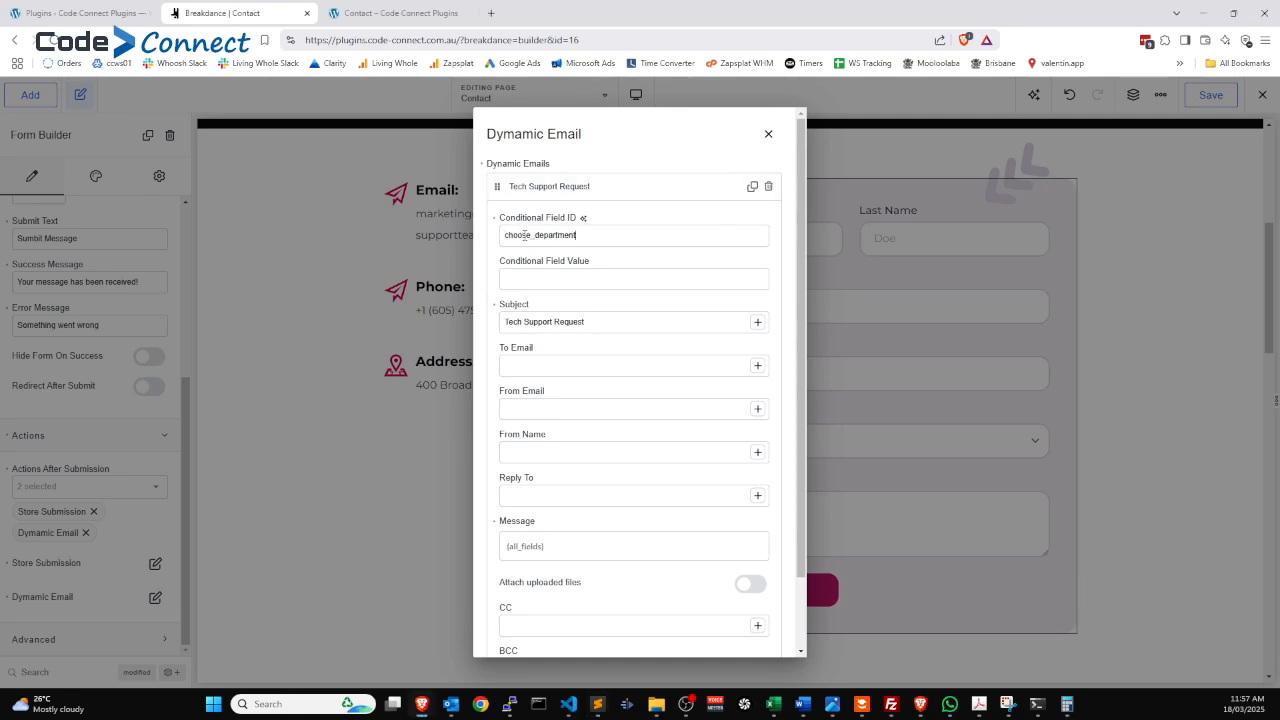
{"action": "left_click_drag", "start_coordinate": [606, 237], "coordinate": [482, 238]}
{"action": "left_click", "coordinate": [531, 236]}
{"action": "left_click_drag", "start_coordinate": [602, 234], "coordinate": [500, 237]}
{"action": "key", "text": "alt+Tab"}
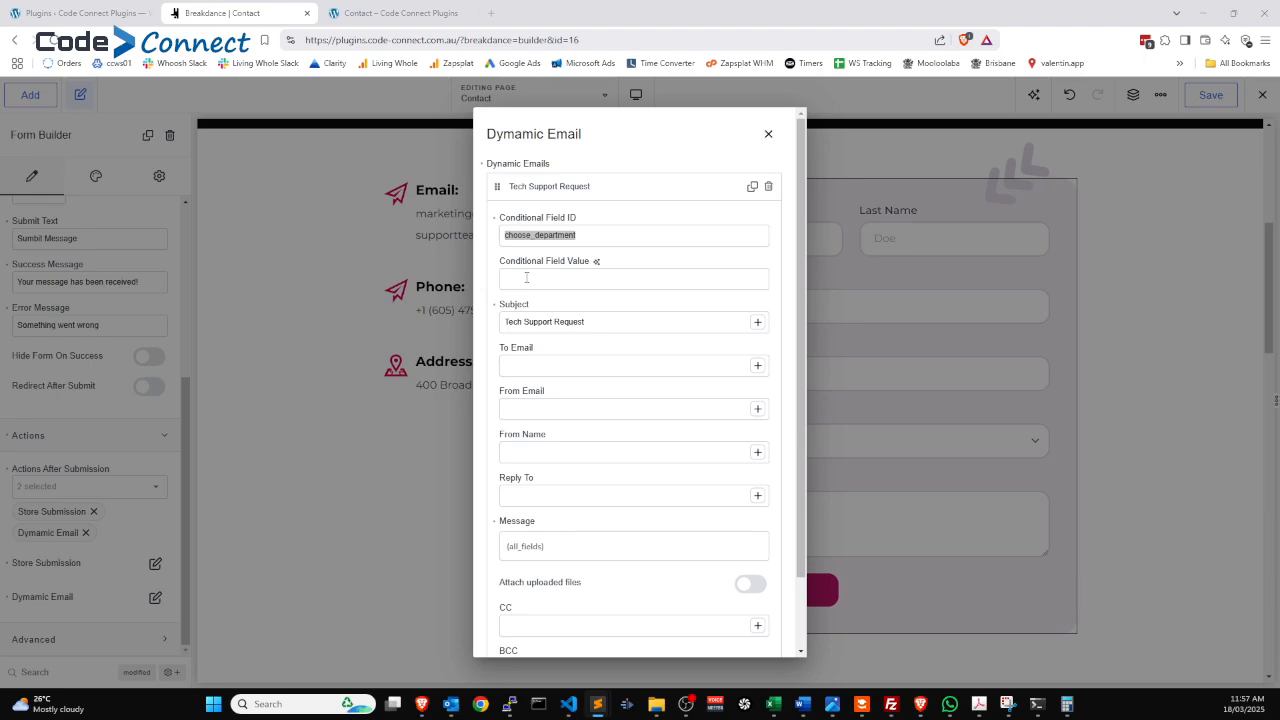
{"action": "left_click", "coordinate": [526, 277]}
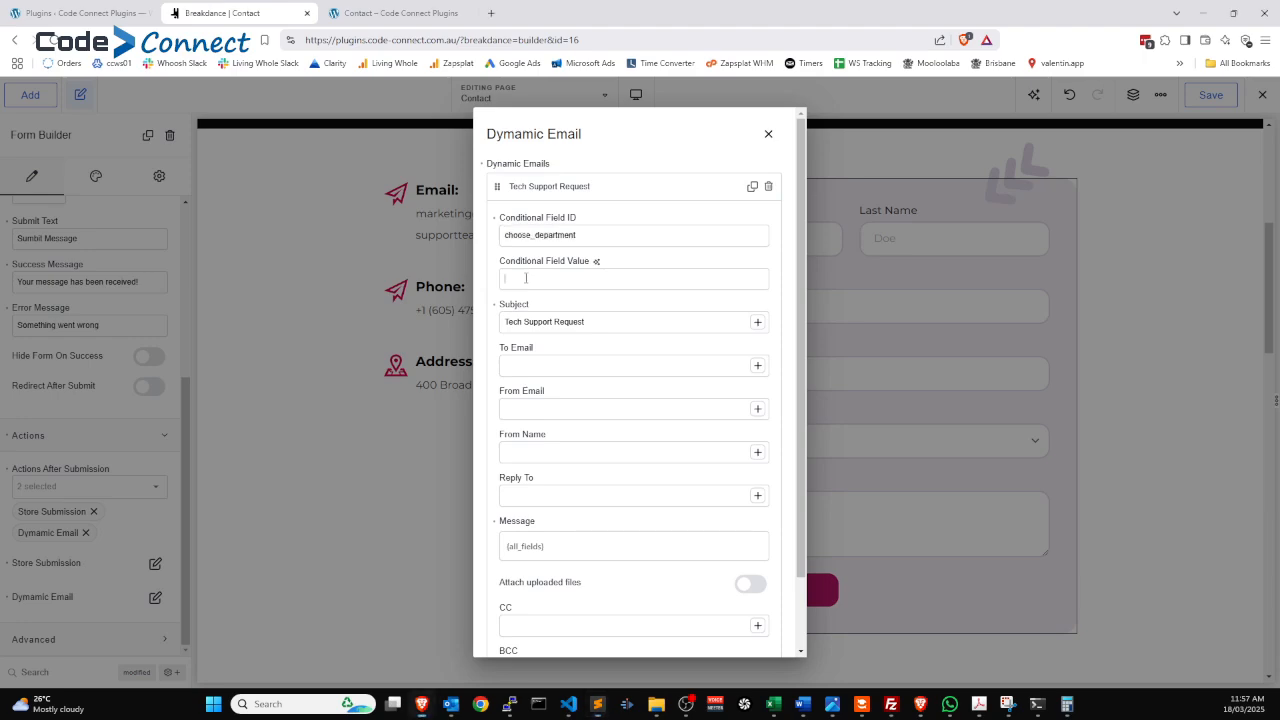
{"action": "type", "text": "techsupport"}
Verify in the Choose Department field's Advanced settings that its ID reads choose_department.
{"action": "left_click", "coordinate": [768, 133]}
{"action": "scroll", "coordinate": [92, 327], "scroll_direction": "up", "scroll_amount": 3}
{"action": "scroll", "coordinate": [92, 327], "scroll_direction": "up", "scroll_amount": 1}
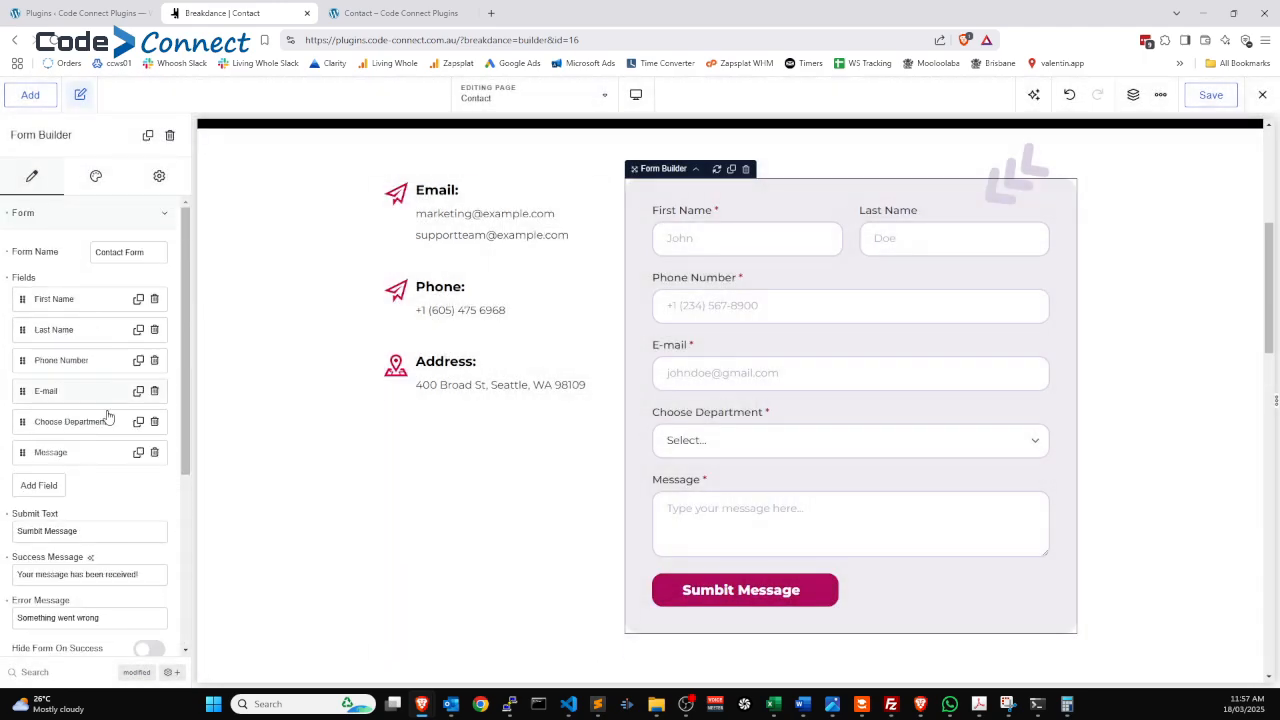
{"action": "left_click", "coordinate": [66, 421]}
{"action": "scroll", "coordinate": [66, 421], "scroll_direction": "down", "scroll_amount": 2}
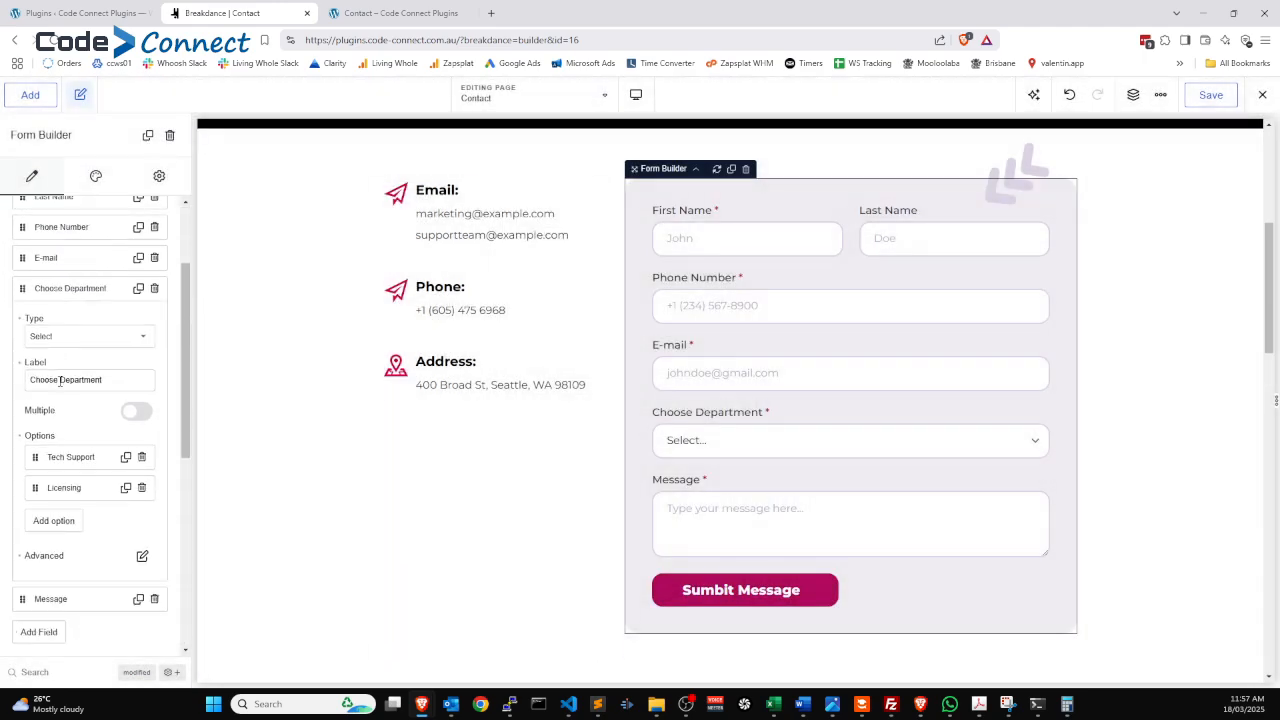
{"action": "left_click", "coordinate": [141, 553]}
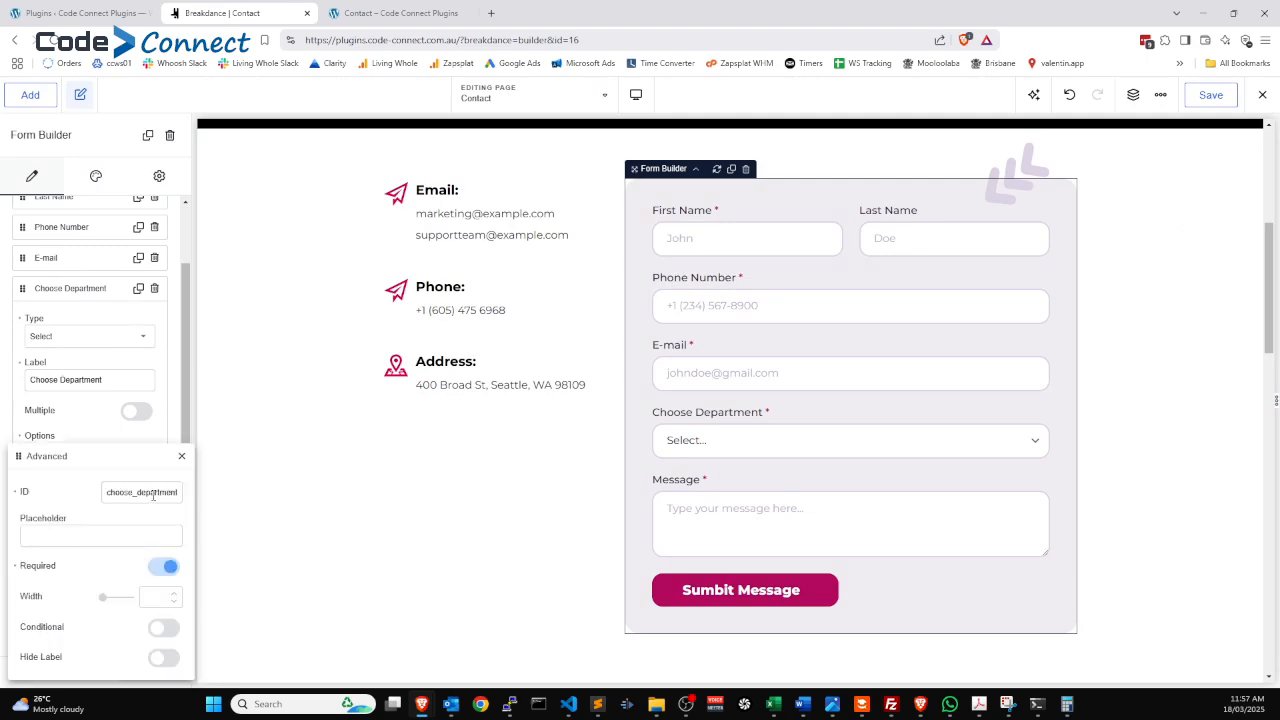
{"action": "left_click_drag", "start_coordinate": [133, 491], "coordinate": [168, 492]}
{"action": "left_click", "coordinate": [181, 456]}
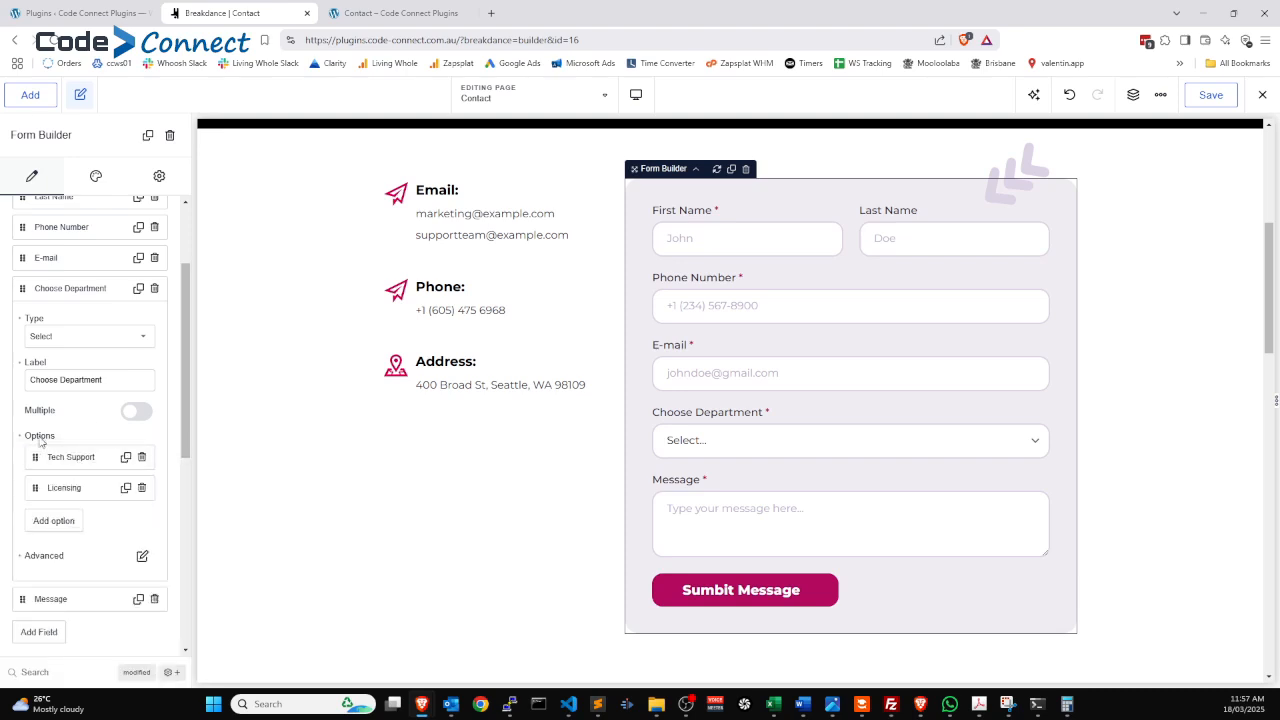
Check that the Tech Support option's value is techsupport.
{"action": "left_click", "coordinate": [84, 458]}
{"action": "scroll", "coordinate": [84, 458], "scroll_direction": "down", "scroll_amount": 2}
{"action": "left_click_drag", "start_coordinate": [97, 477], "coordinate": [40, 482]}
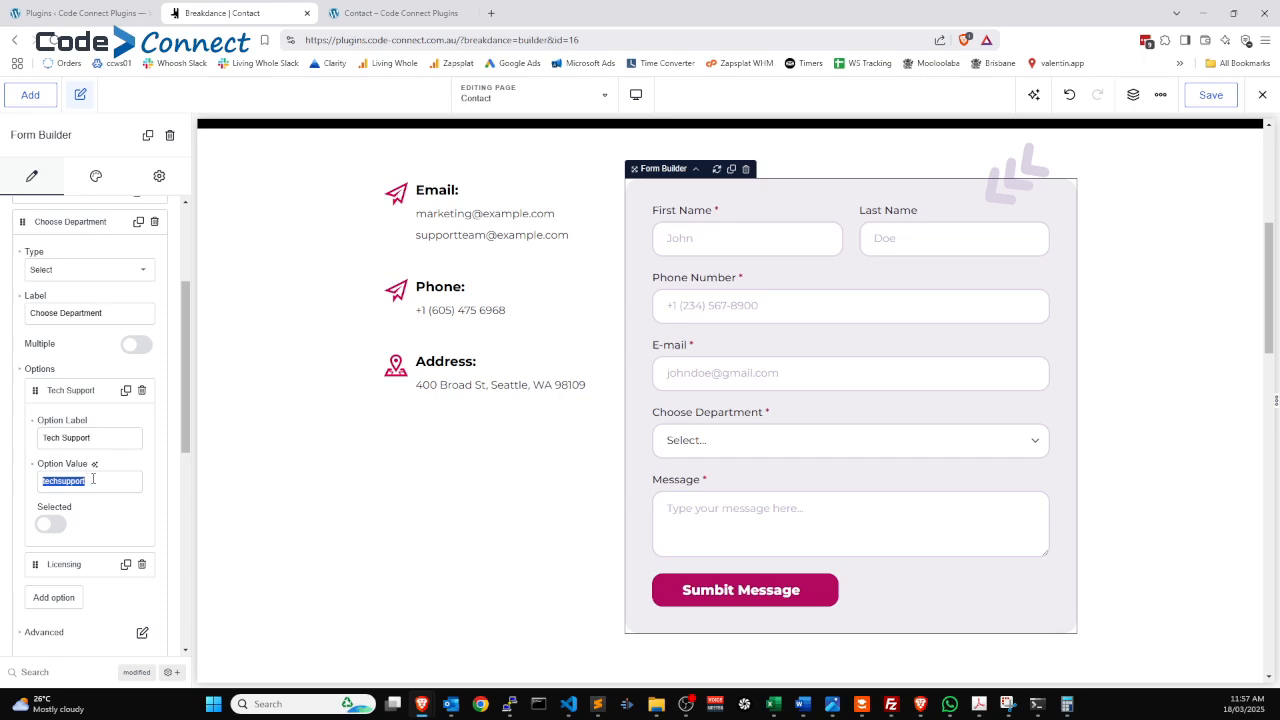
{"action": "scroll", "coordinate": [80, 346], "scroll_direction": "up", "scroll_amount": 3}
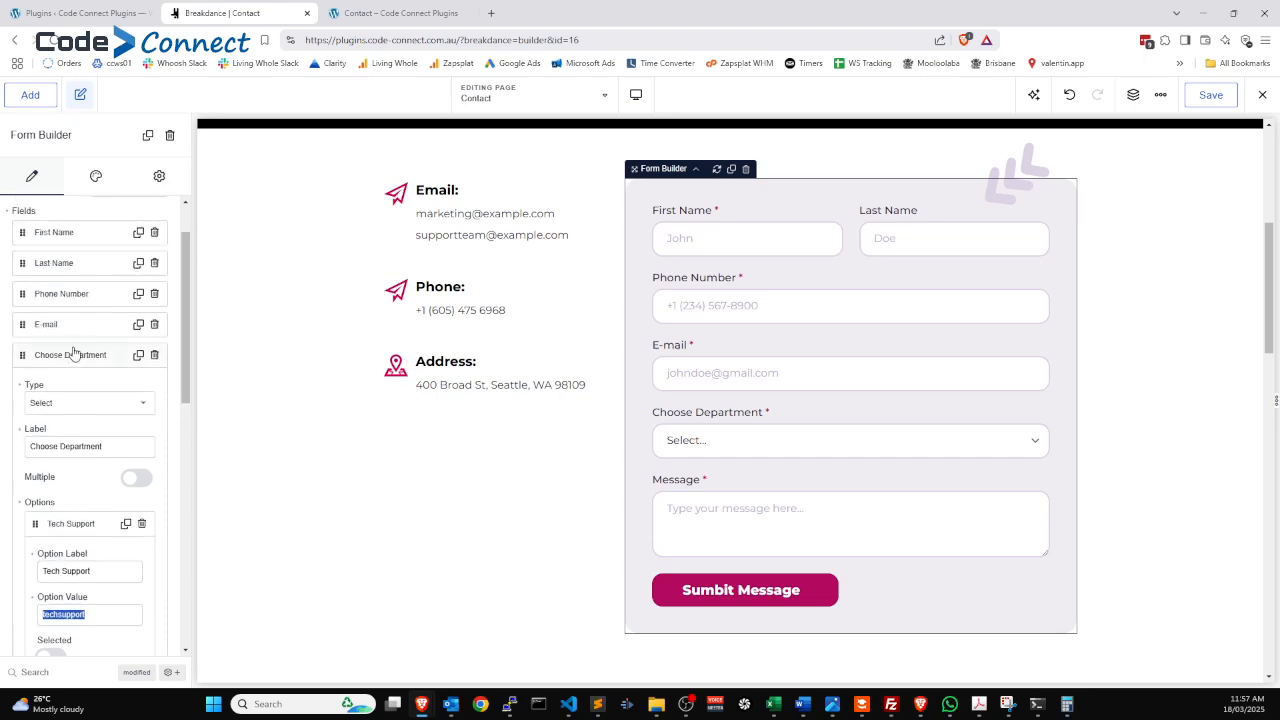
Reopen the Dynamic Email settings and compare its choose_department / techsupport condition.
{"action": "left_click", "coordinate": [92, 355]}
{"action": "scroll", "coordinate": [92, 355], "scroll_direction": "down", "scroll_amount": 3}
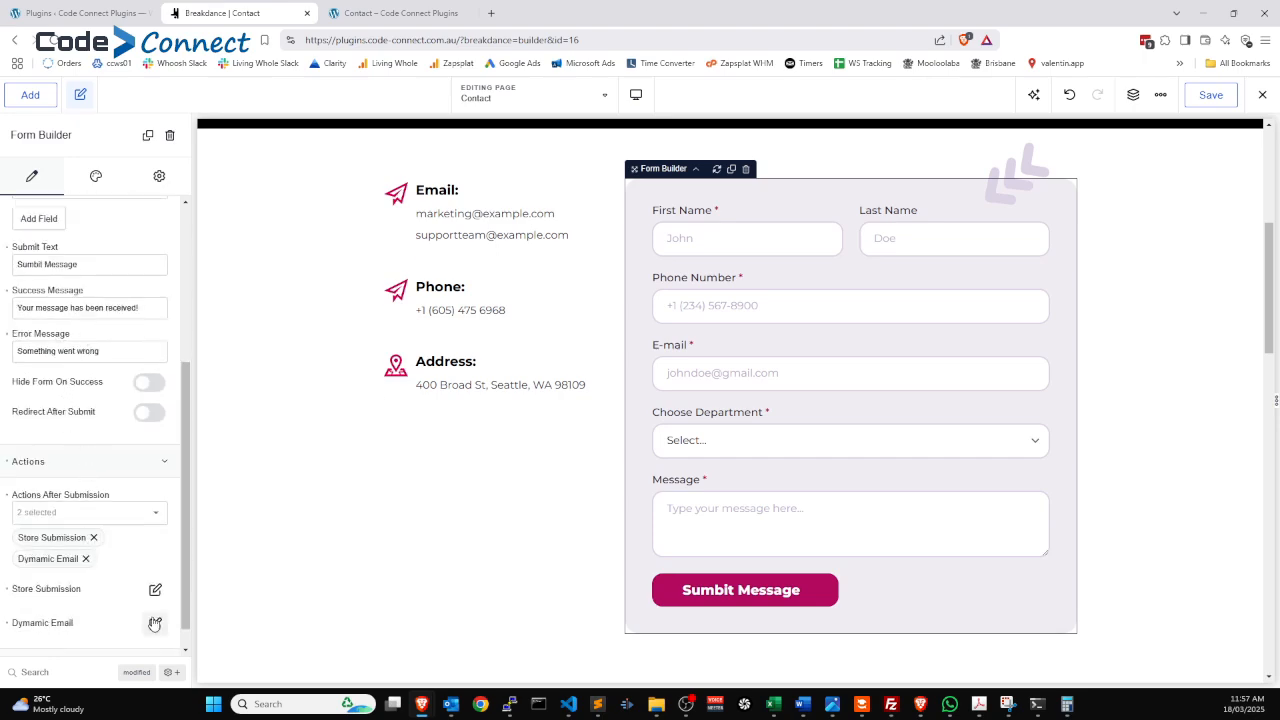
{"action": "left_click", "coordinate": [155, 623]}
{"action": "left_click_drag", "start_coordinate": [573, 278], "coordinate": [504, 278]}
{"action": "double_click", "coordinate": [596, 232]}
Set To Email to the tech support address and From Email to the no-reply address.
{"action": "left_click", "coordinate": [608, 152]}
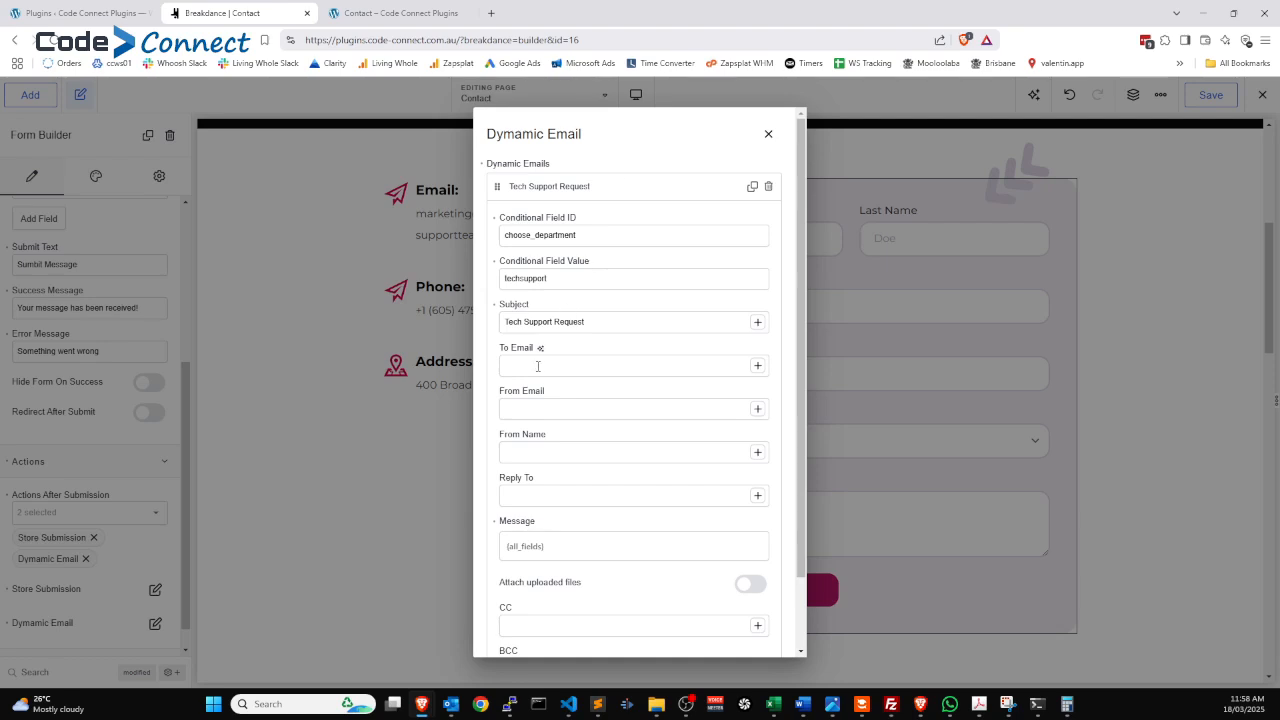
{"action": "left_click", "coordinate": [534, 409]}
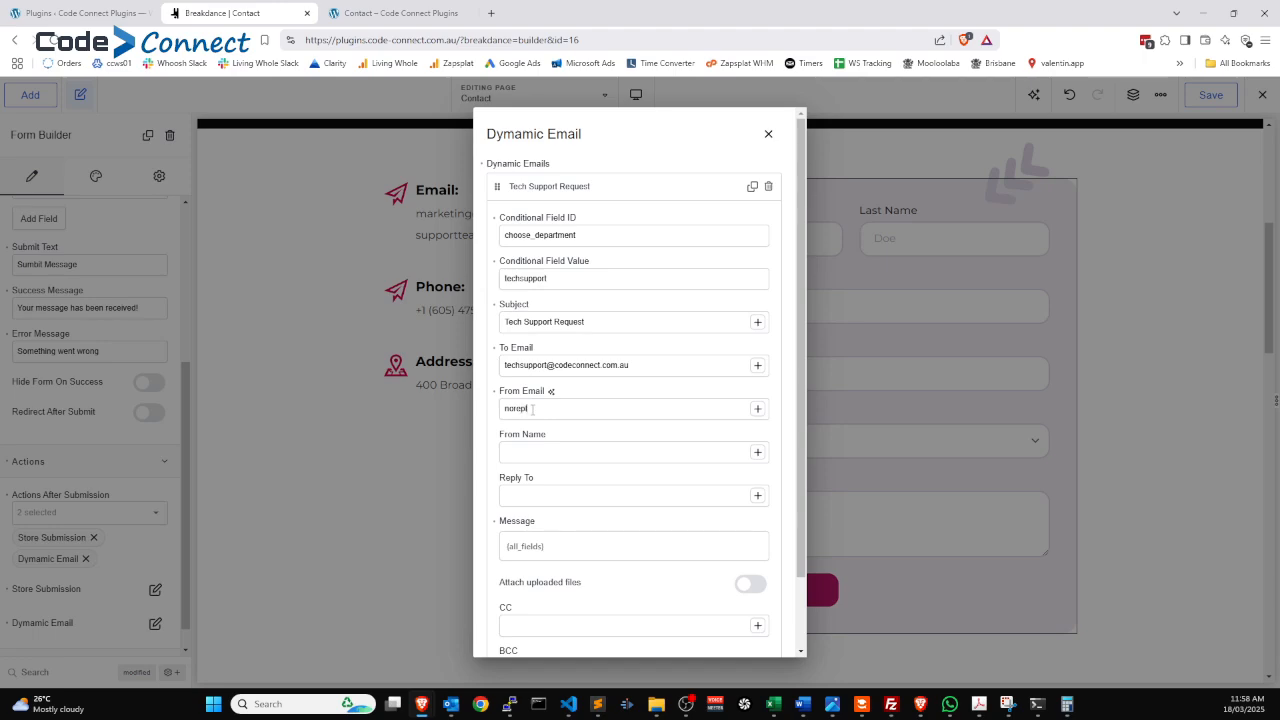
Set From Name to 'Code Connect Website' and Reply To to the submitter's {email} field.
{"action": "left_click", "coordinate": [533, 451]}
{"action": "type", "text": "Code Conne"}
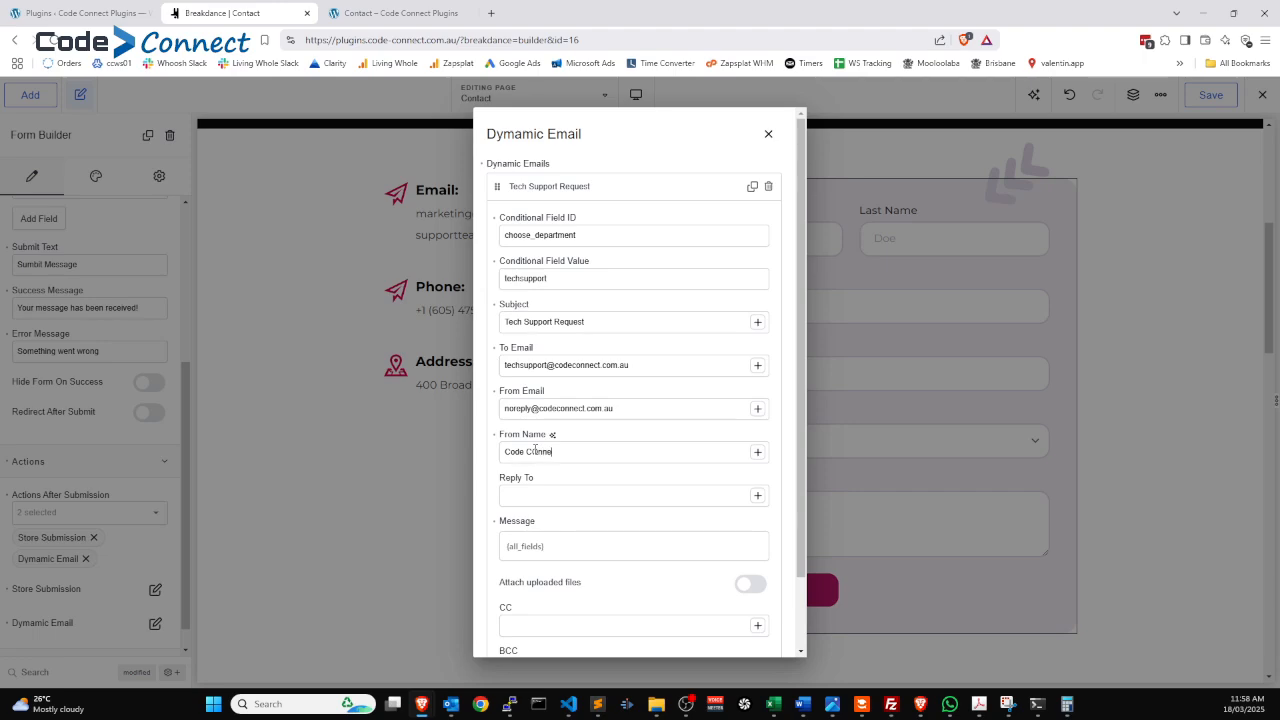
{"action": "type", "text": "ct"}
{"action": "key", "text": "BackSpace"}
{"action": "key", "text": "BackSpace"}
{"action": "key", "text": "BackSpace"}
{"action": "key", "text": "BackSpace"}
{"action": "key", "text": "BackSpace"}
{"action": "key", "text": "BackSpace"}
{"action": "type", "text": "onnect Web"}
{"action": "left_click_drag", "start_coordinate": [575, 453], "coordinate": [645, 452]}
{"action": "type", "text": "sit"}
{"action": "left_click", "coordinate": [757, 495]}
{"action": "left_click", "coordinate": [838, 504]}
Double-check the choose_department / techsupport condition and collapse the Tech Support Request entry.
{"action": "double_click", "coordinate": [600, 231]}
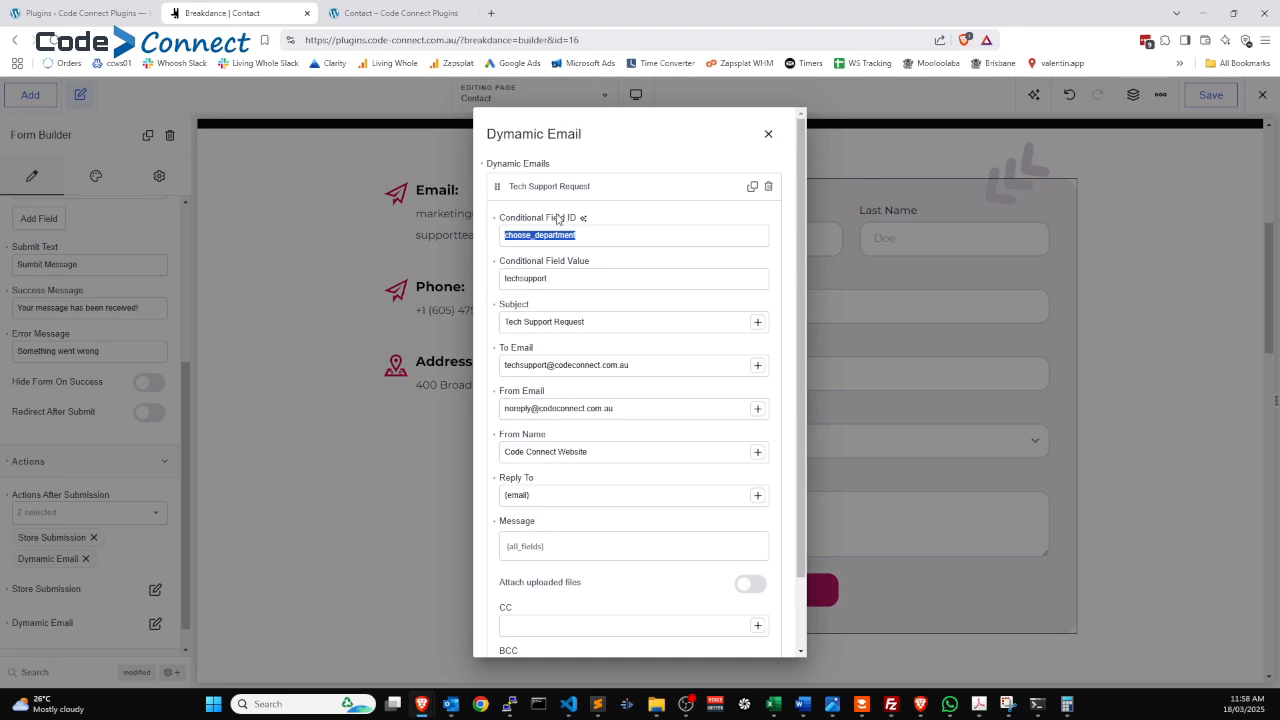
{"action": "double_click", "coordinate": [541, 278]}
{"action": "double_click", "coordinate": [571, 235]}
{"action": "double_click", "coordinate": [560, 279]}
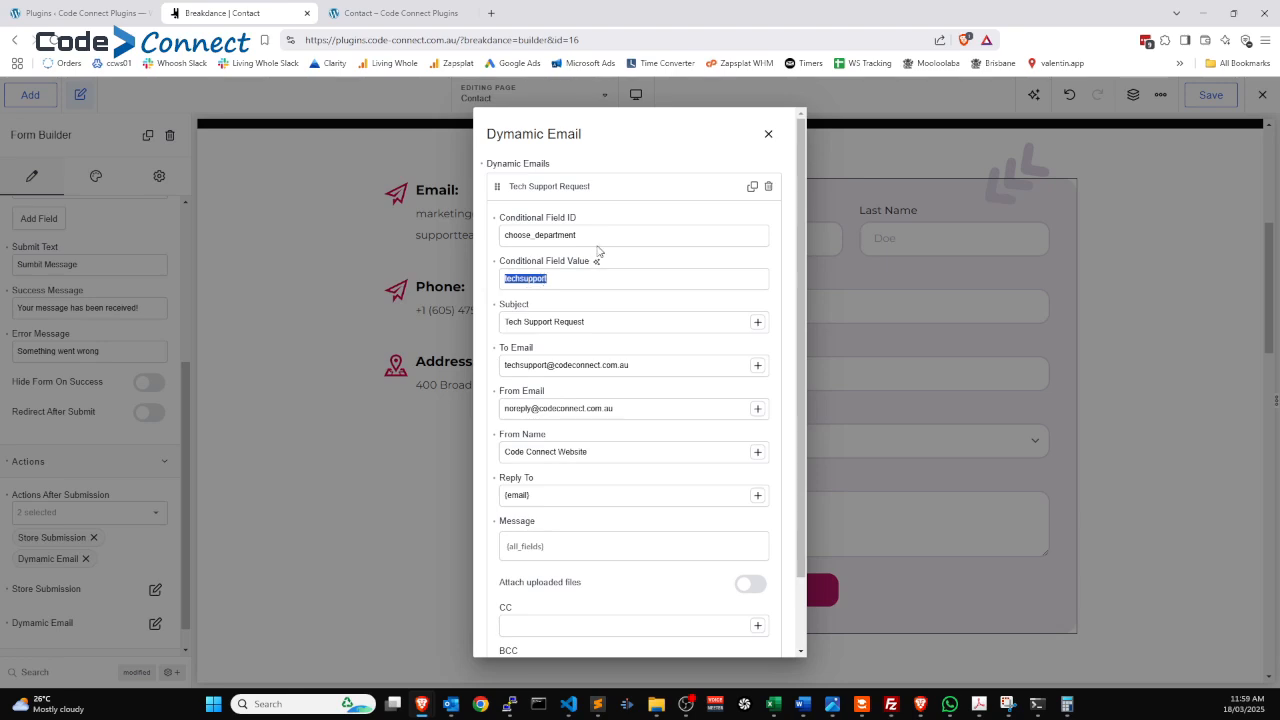
{"action": "left_click", "coordinate": [523, 190]}
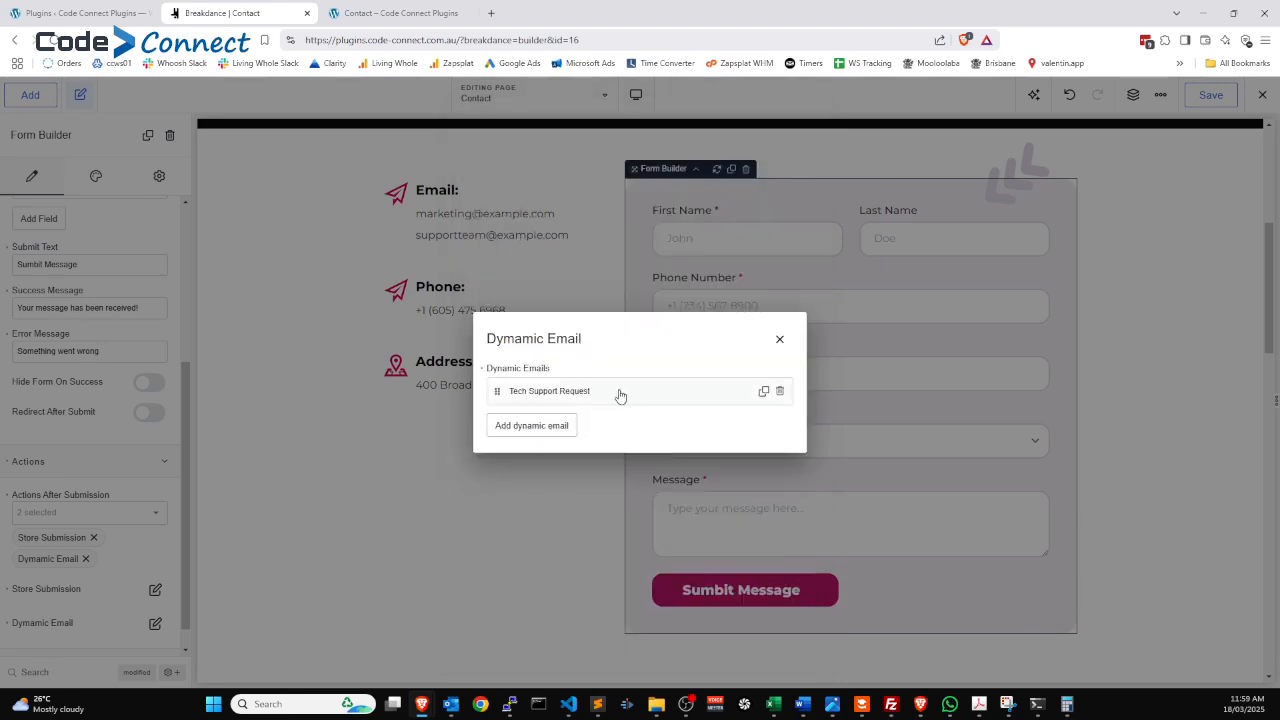
Duplicate the Tech Support Request entry and change its condition value to licensing.
{"action": "left_click", "coordinate": [763, 392]}
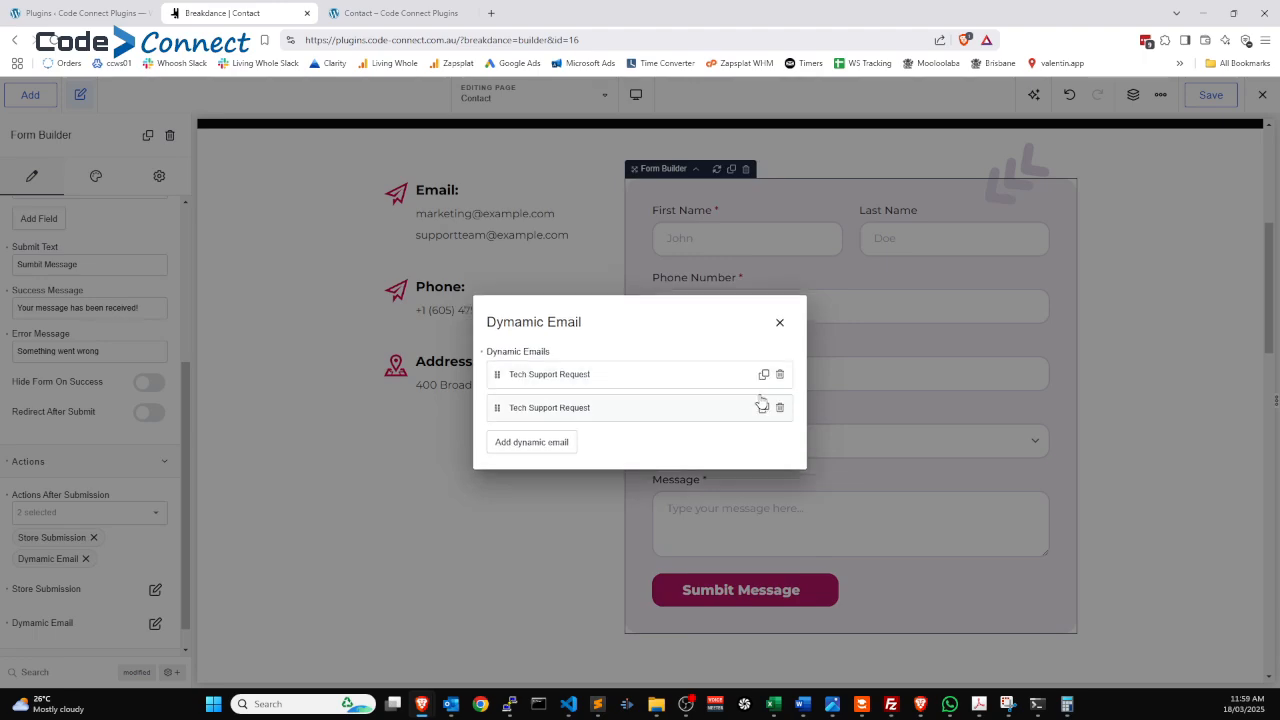
{"action": "left_click", "coordinate": [545, 414]}
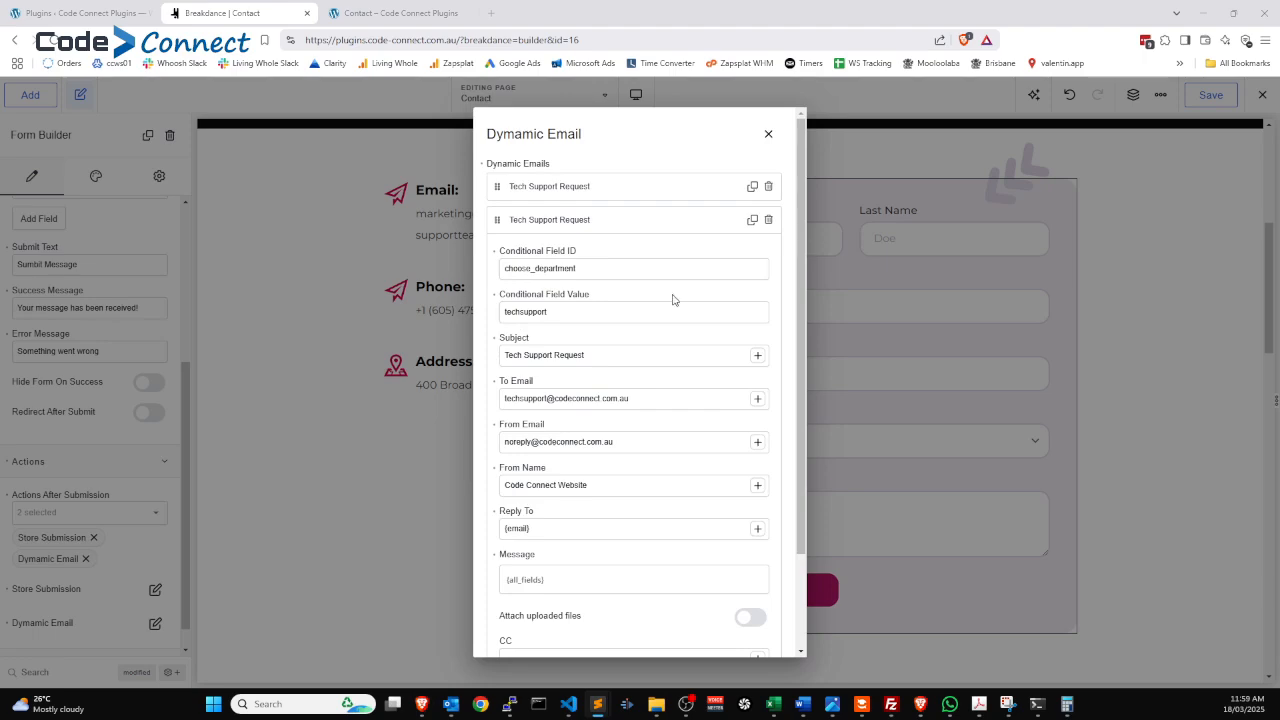
{"action": "left_click_drag", "start_coordinate": [560, 312], "coordinate": [417, 312]}
{"action": "type", "text": "licensing"}
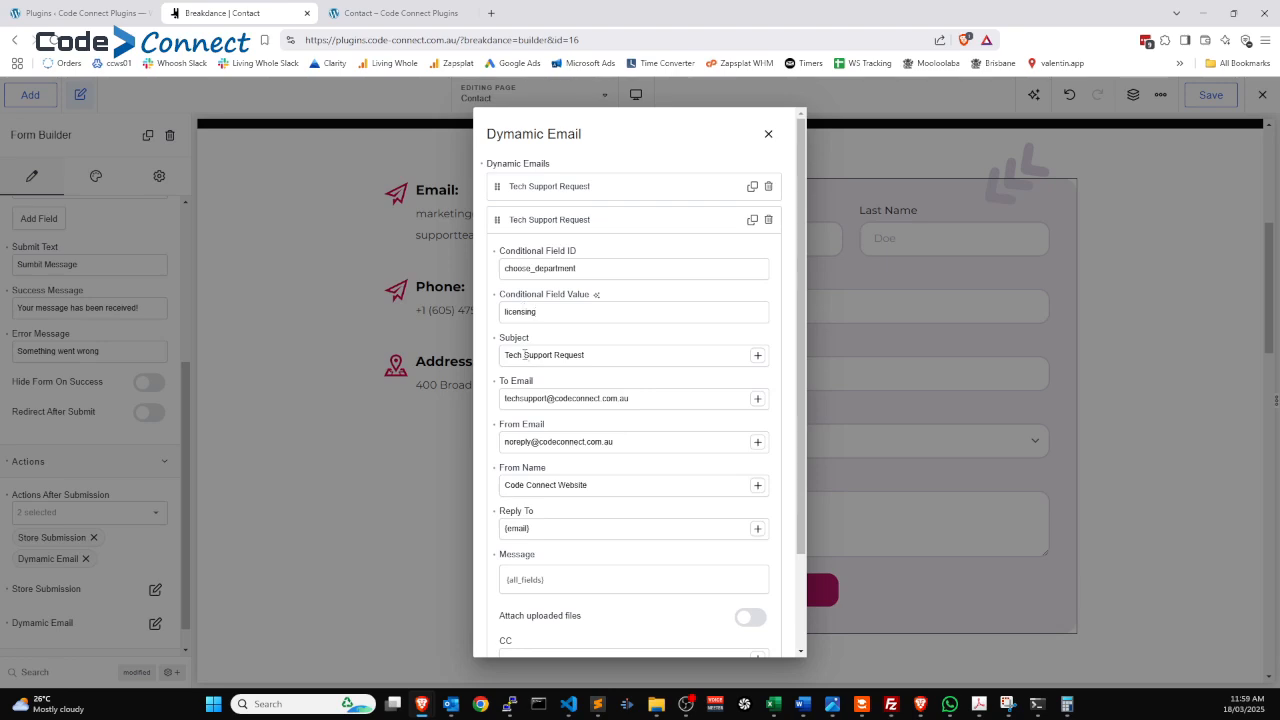
Retitle the copy 'Licensing Enquiry' and change its recipient to the licensing address.
{"action": "left_click_drag", "start_coordinate": [576, 360], "coordinate": [462, 368]}
{"action": "type", "text": "licensing"}
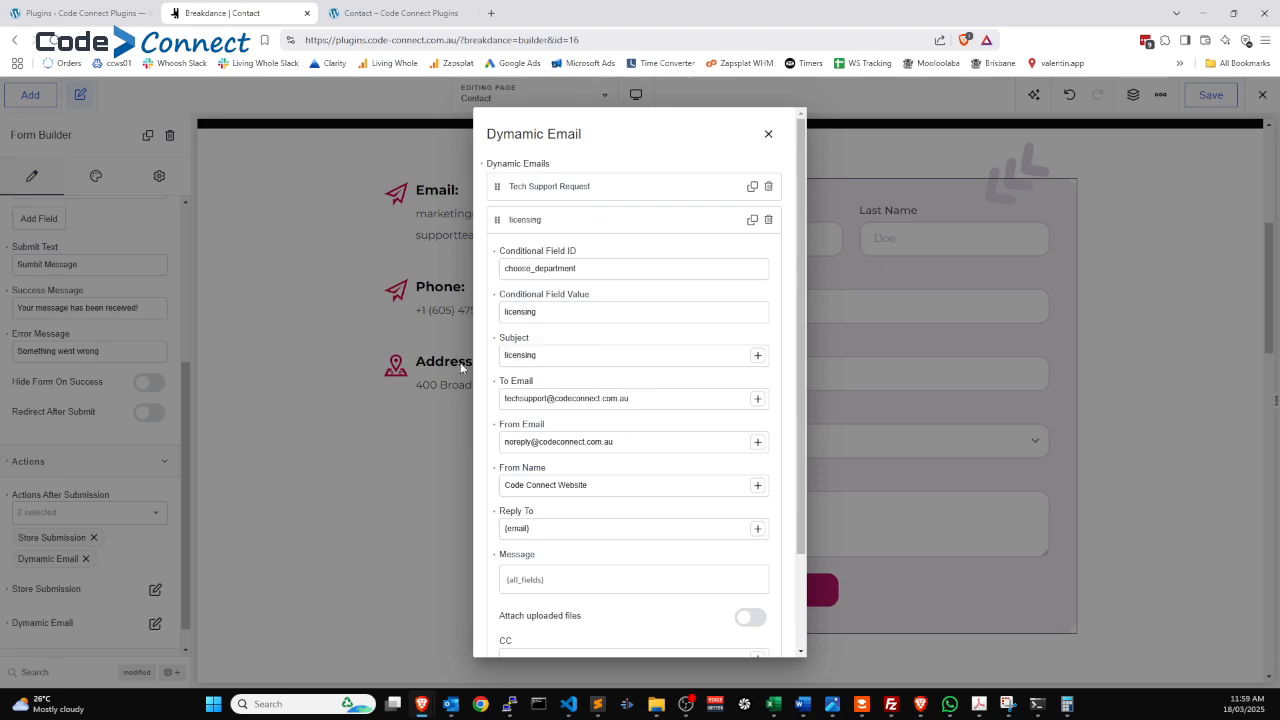
{"action": "type", "text": "Enquiry"}
{"action": "key", "text": "Home"}
{"action": "key", "text": "Delete"}
{"action": "type", "text": "L"}
{"action": "left_click_drag", "start_coordinate": [547, 398], "coordinate": [453, 410]}
{"action": "type", "text": "licensing"}
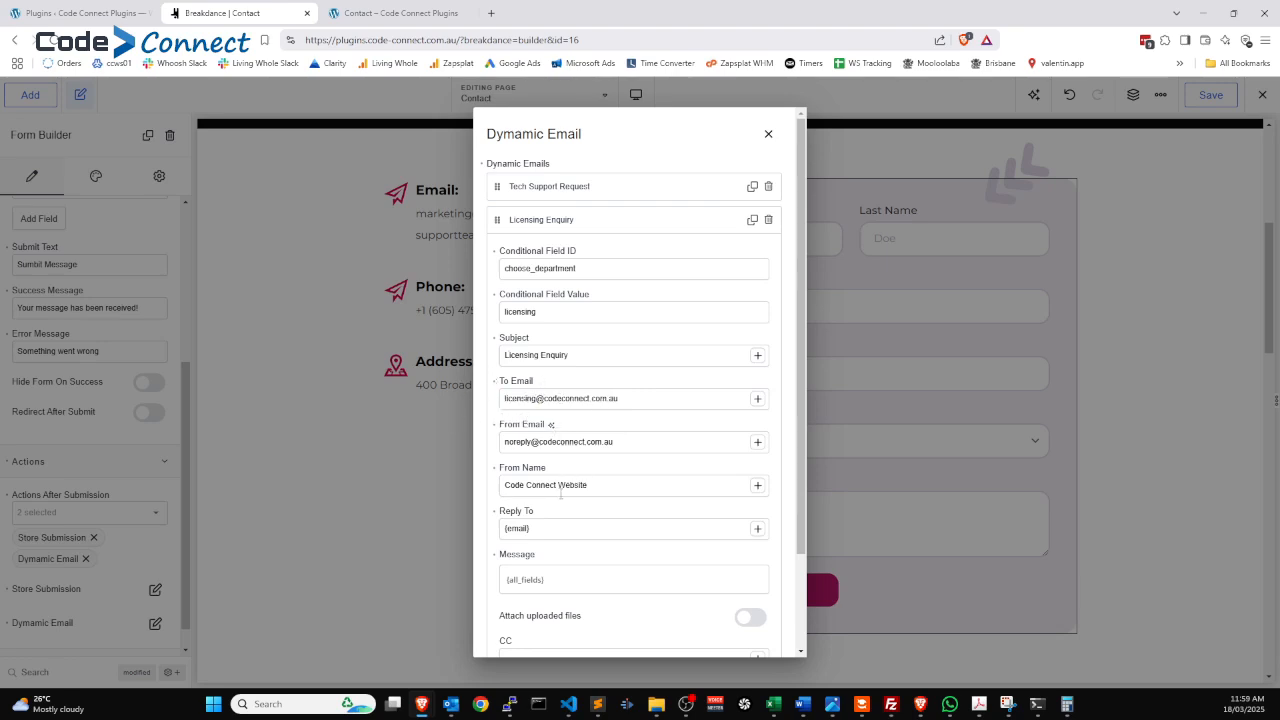
{"action": "left_click", "coordinate": [549, 220]}
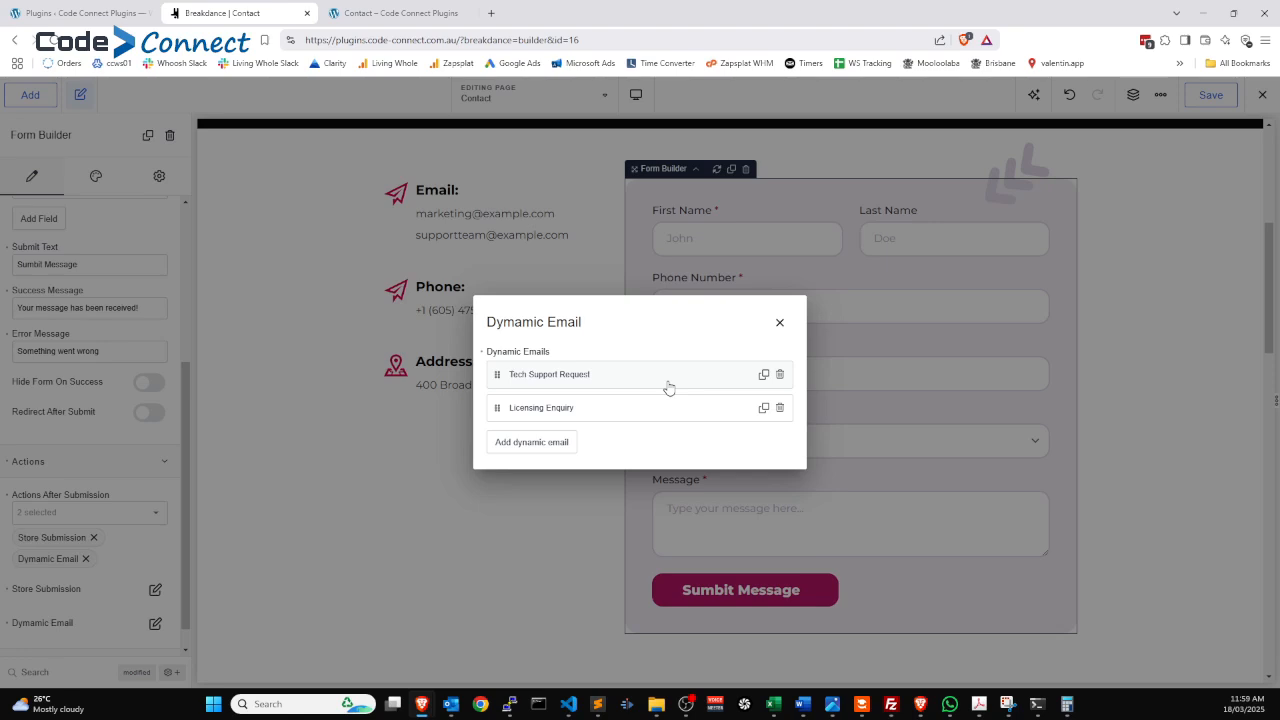
Save the page and check the department choices on the live Contact page.
{"action": "left_click", "coordinate": [779, 322]}
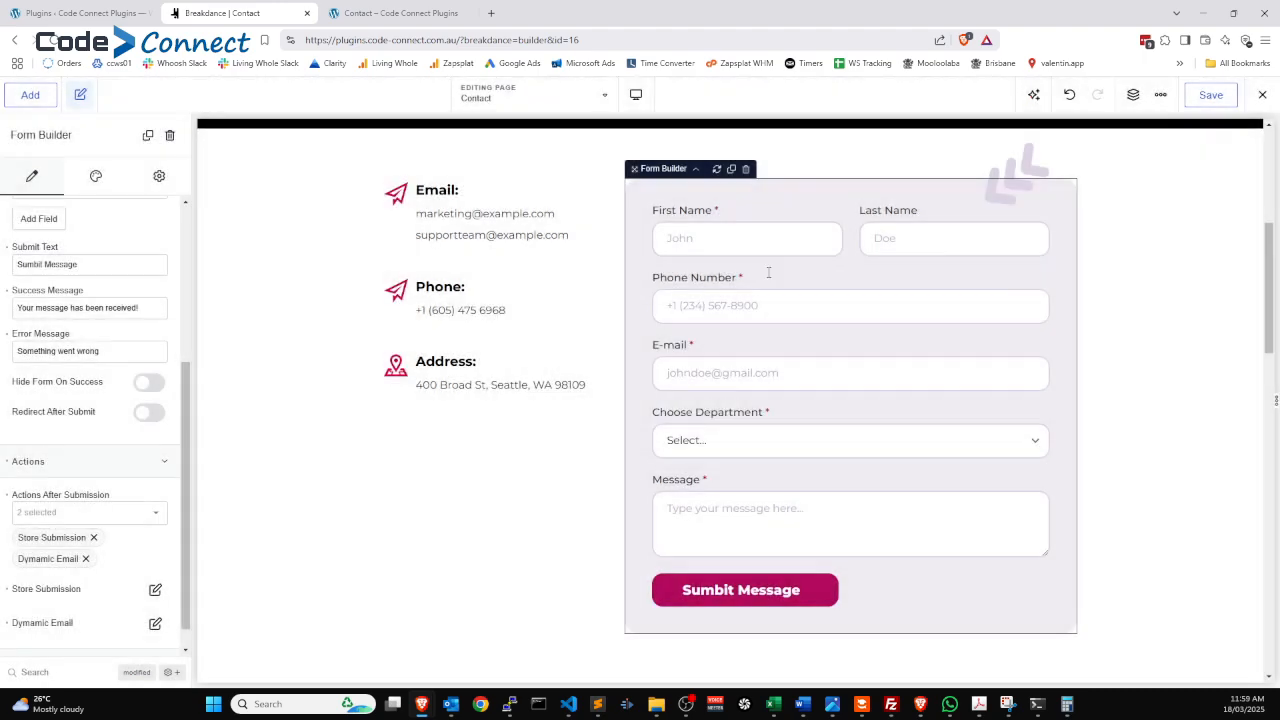
{"action": "left_click", "coordinate": [1210, 94]}
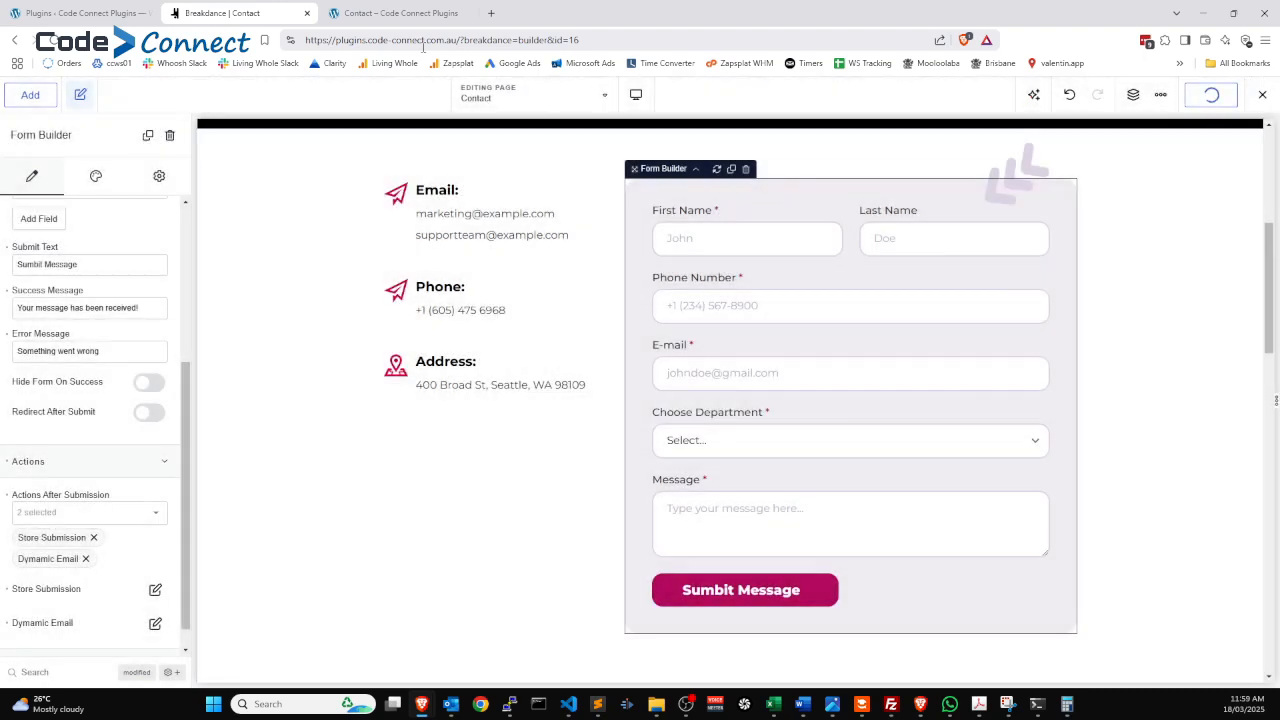
{"action": "left_click", "coordinate": [352, 16]}
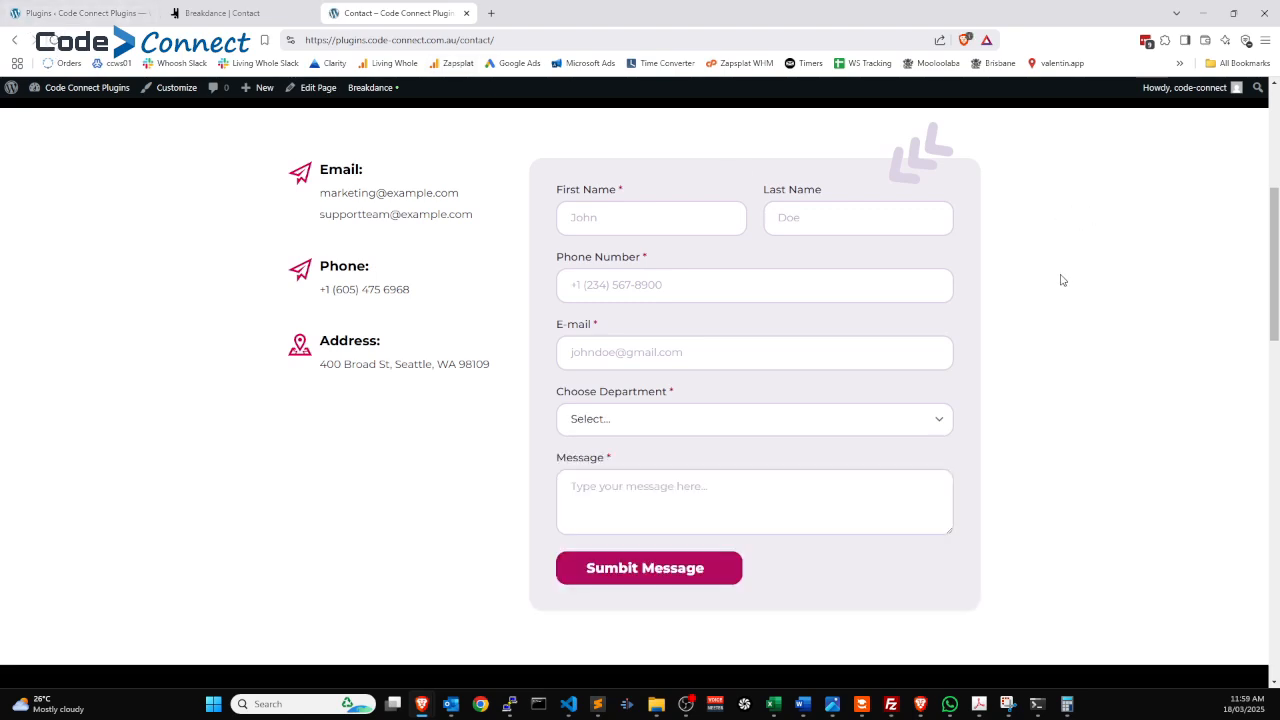
{"action": "left_click", "coordinate": [633, 430]}
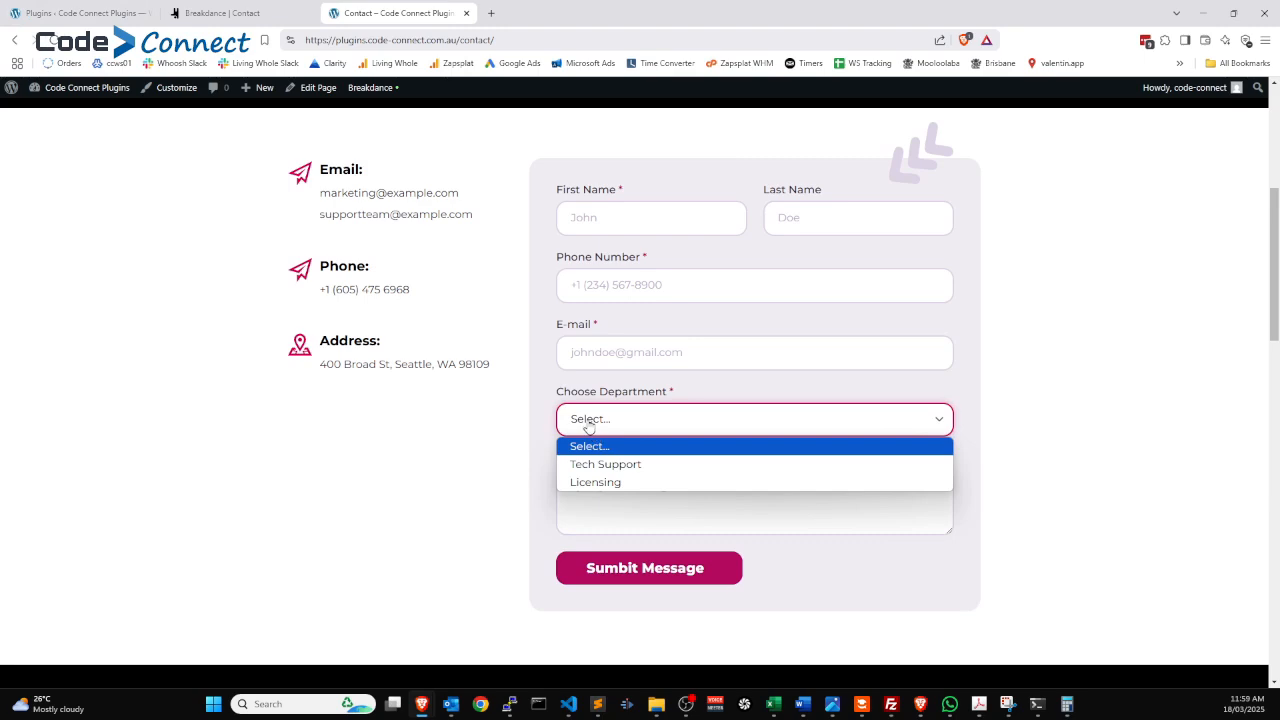
{"action": "left_click", "coordinate": [846, 260]}
Fill in a test first and last name, phone number and e-mail address.
{"action": "left_click", "coordinate": [634, 218]}
{"action": "type", "text": "J"}
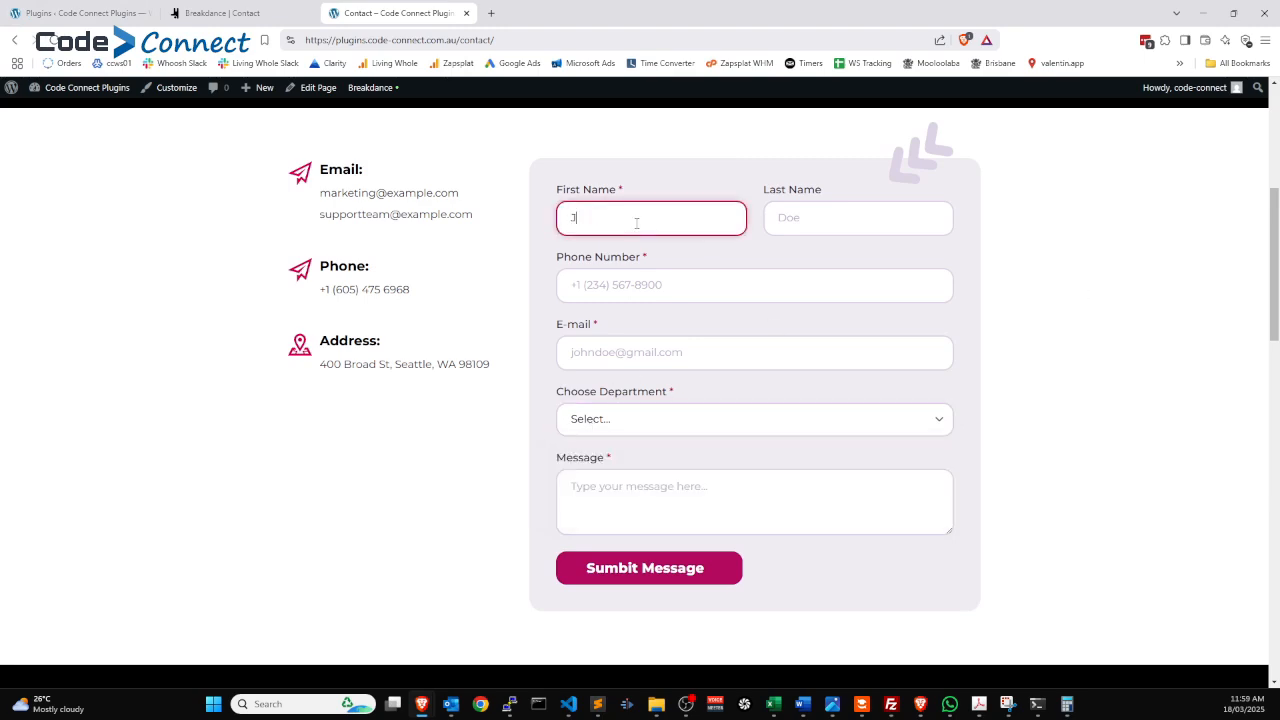
{"action": "type", "text": "im"}
{"action": "key", "text": "Tab"}
{"action": "type", "text": "Bob"}
{"action": "key", "text": "Tab"}
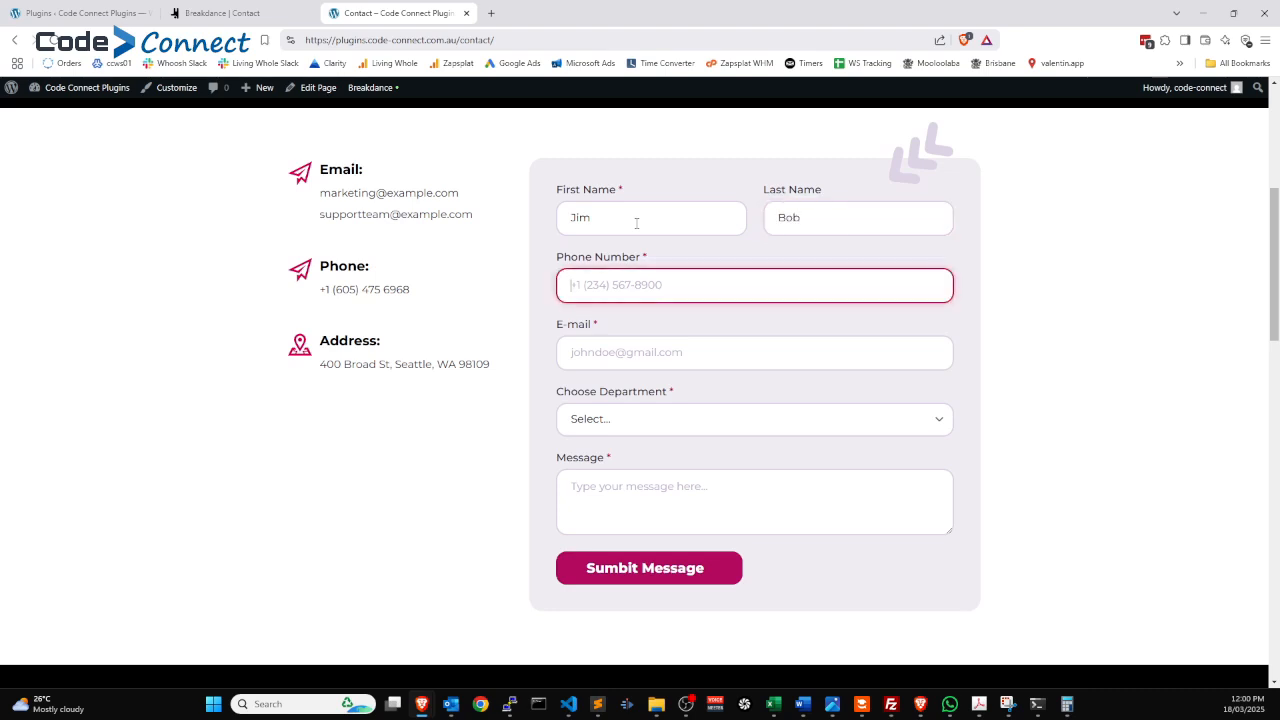
{"action": "left_click", "coordinate": [652, 354]}
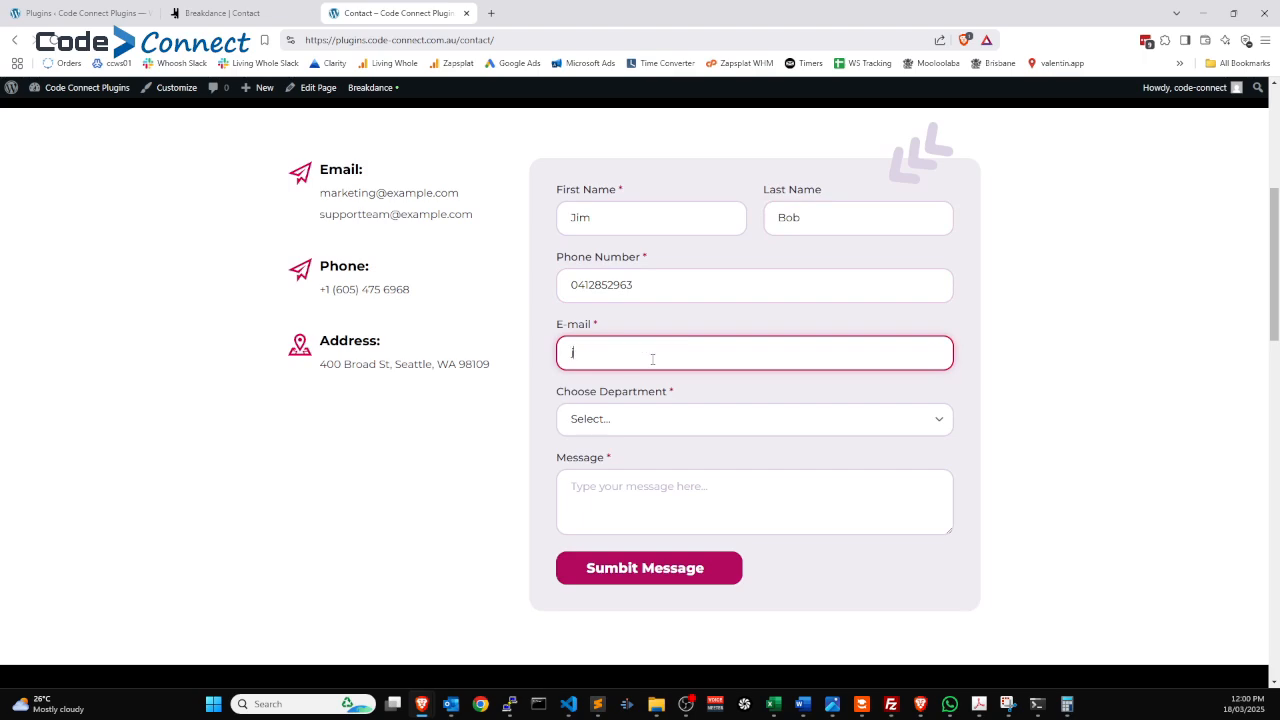
Choose Tech Support, enter the message 'I need help,' and submit the test enquiry.
{"action": "left_click", "coordinate": [690, 424]}
{"action": "left_click", "coordinate": [606, 465]}
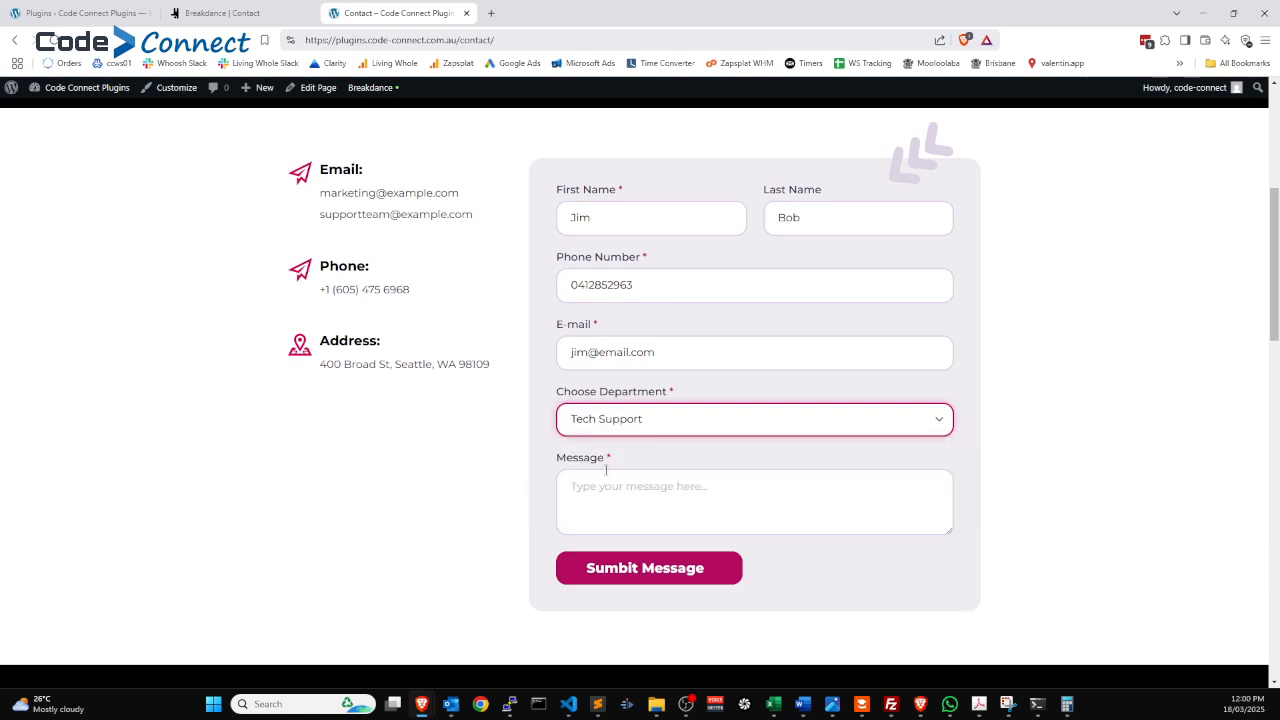
{"action": "left_click", "coordinate": [628, 485]}
{"action": "type", "text": "IU ne"}
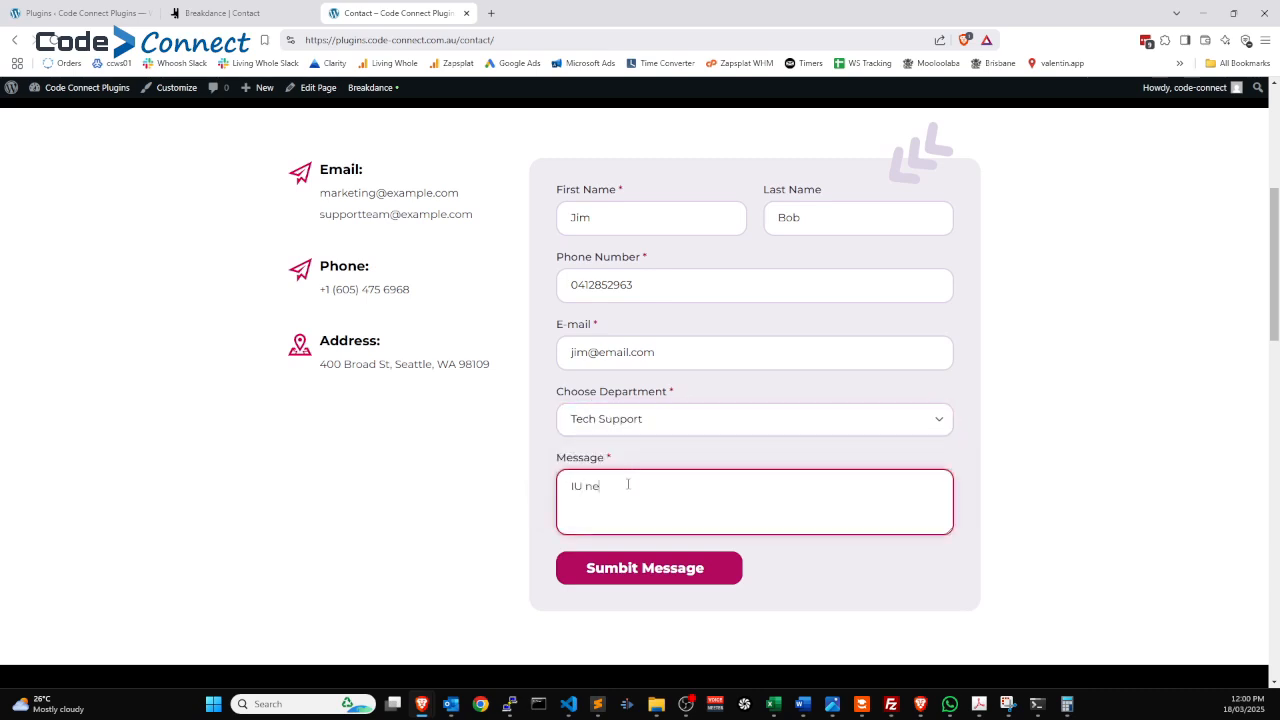
{"action": "type", "text": "ed help,"}
{"action": "key", "text": "Home"}
{"action": "key", "text": "Right"}
{"action": "key", "text": "Delete"}
{"action": "left_click", "coordinate": [655, 578]}
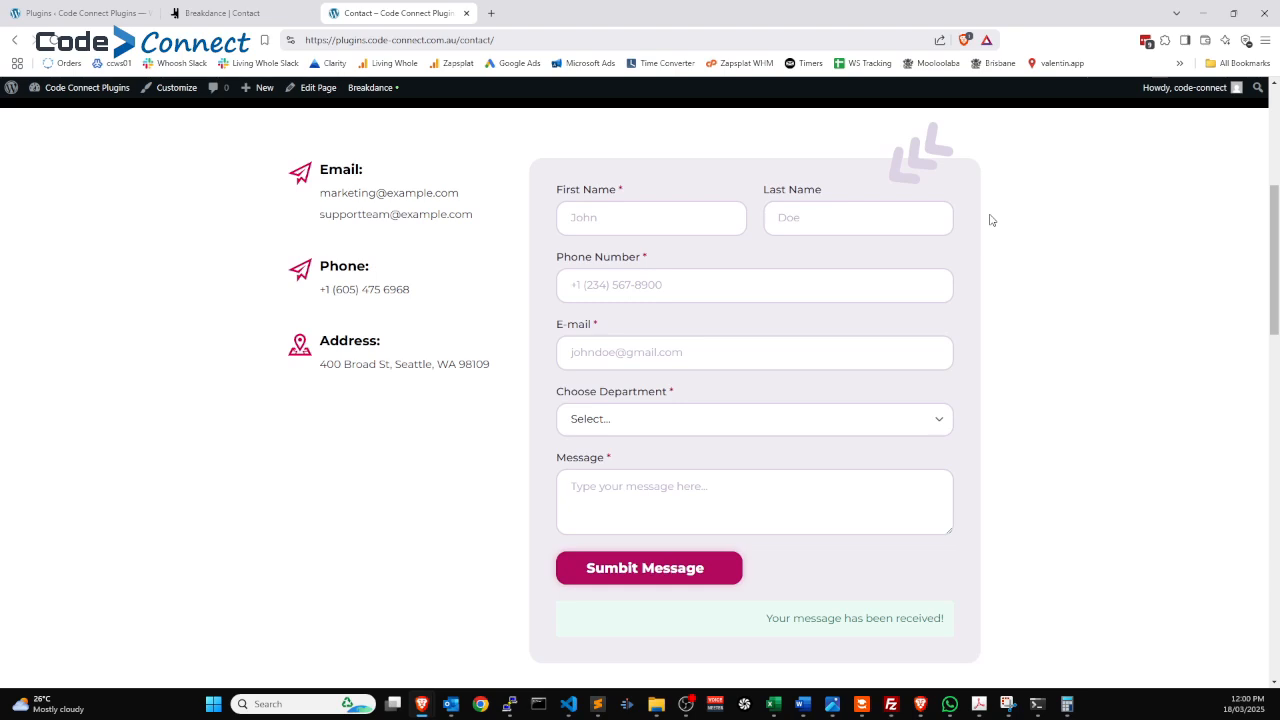
{"action": "left_click", "coordinate": [240, 14]}
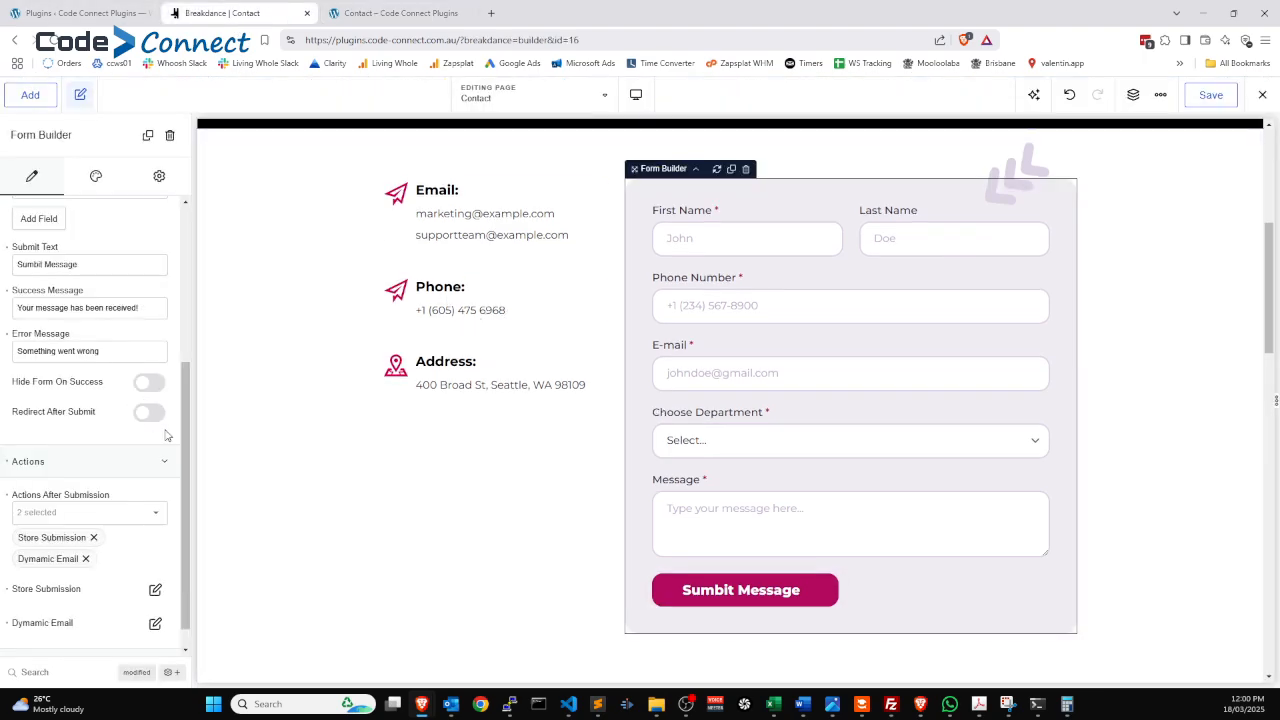
Expand the Choose Department field's settings in the form's field list.
{"action": "scroll", "coordinate": [112, 410], "scroll_direction": "up", "scroll_amount": 3}
{"action": "left_click", "coordinate": [58, 456]}
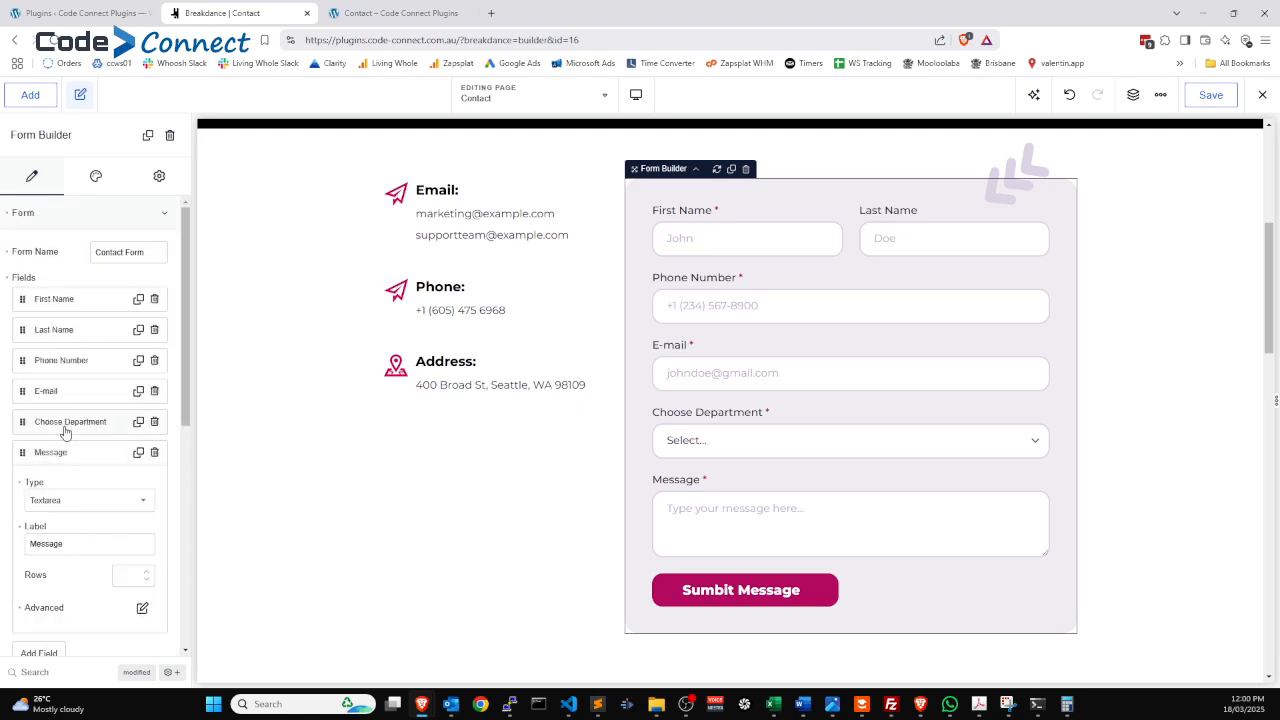
{"action": "left_click", "coordinate": [52, 461]}
{"action": "left_click", "coordinate": [70, 426]}
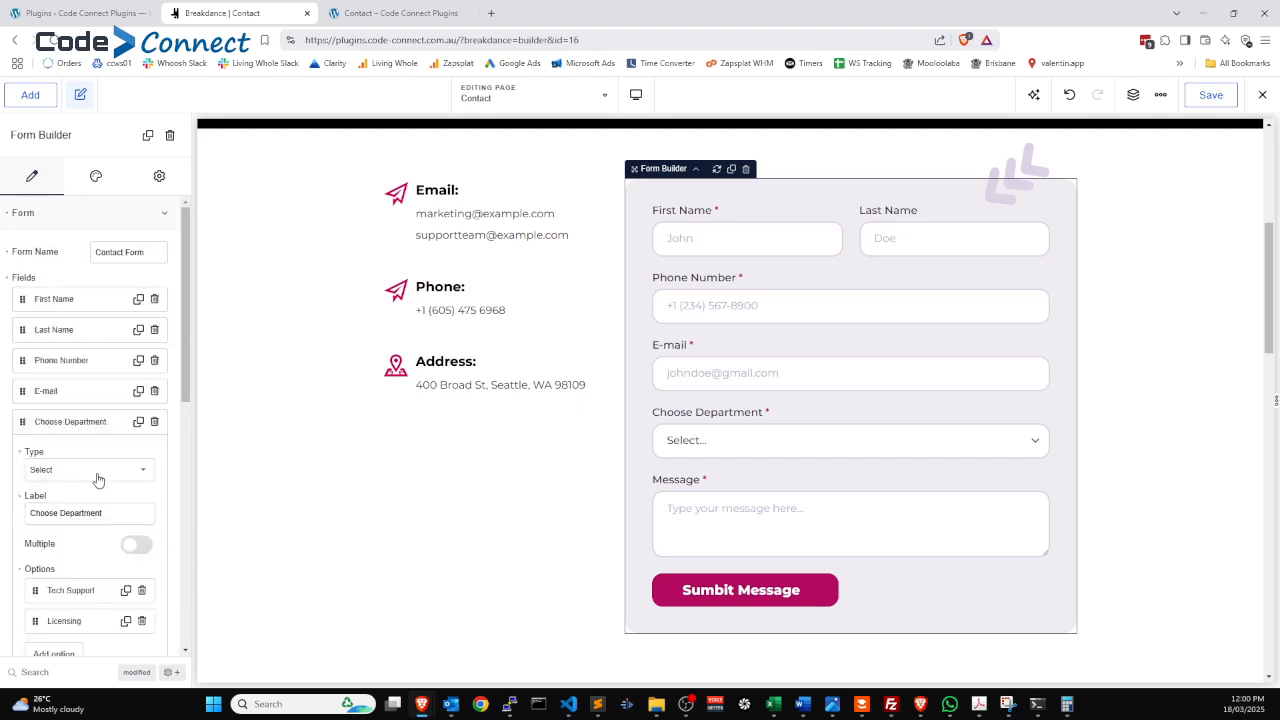
{"action": "scroll", "coordinate": [100, 476], "scroll_direction": "down", "scroll_amount": 3}
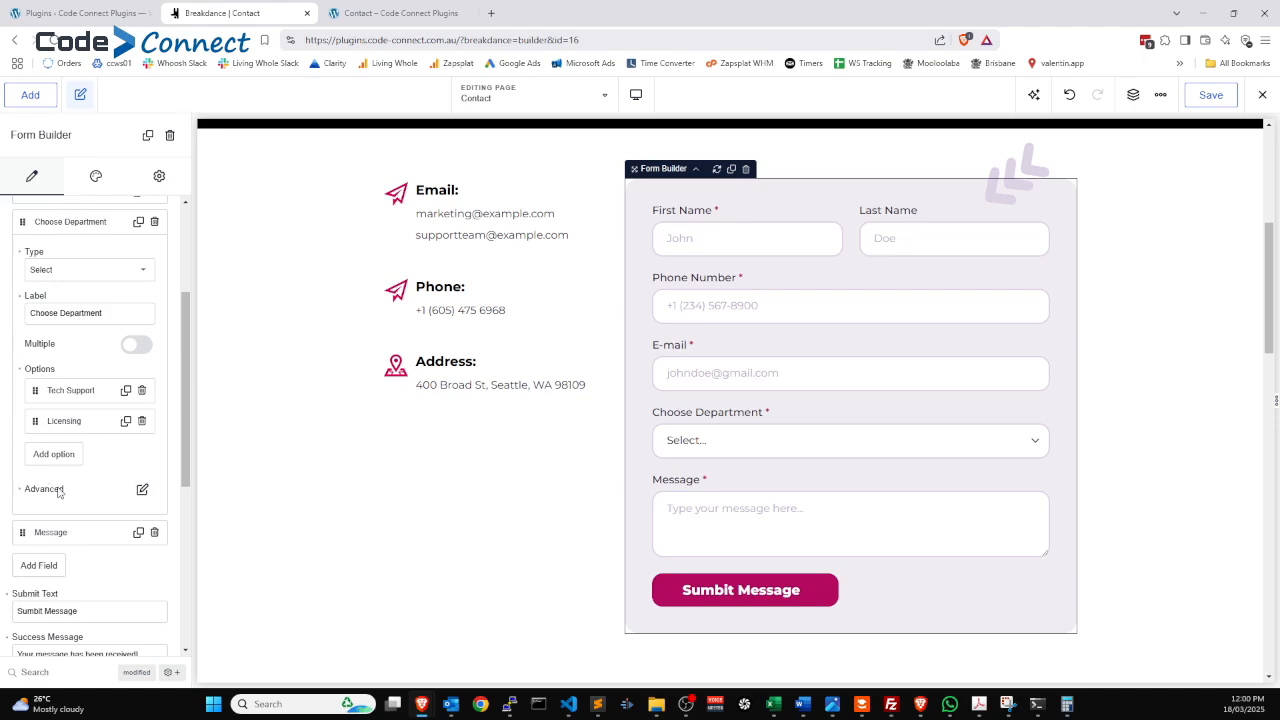
{"action": "scroll", "coordinate": [110, 420], "scroll_direction": "up", "scroll_amount": 1}
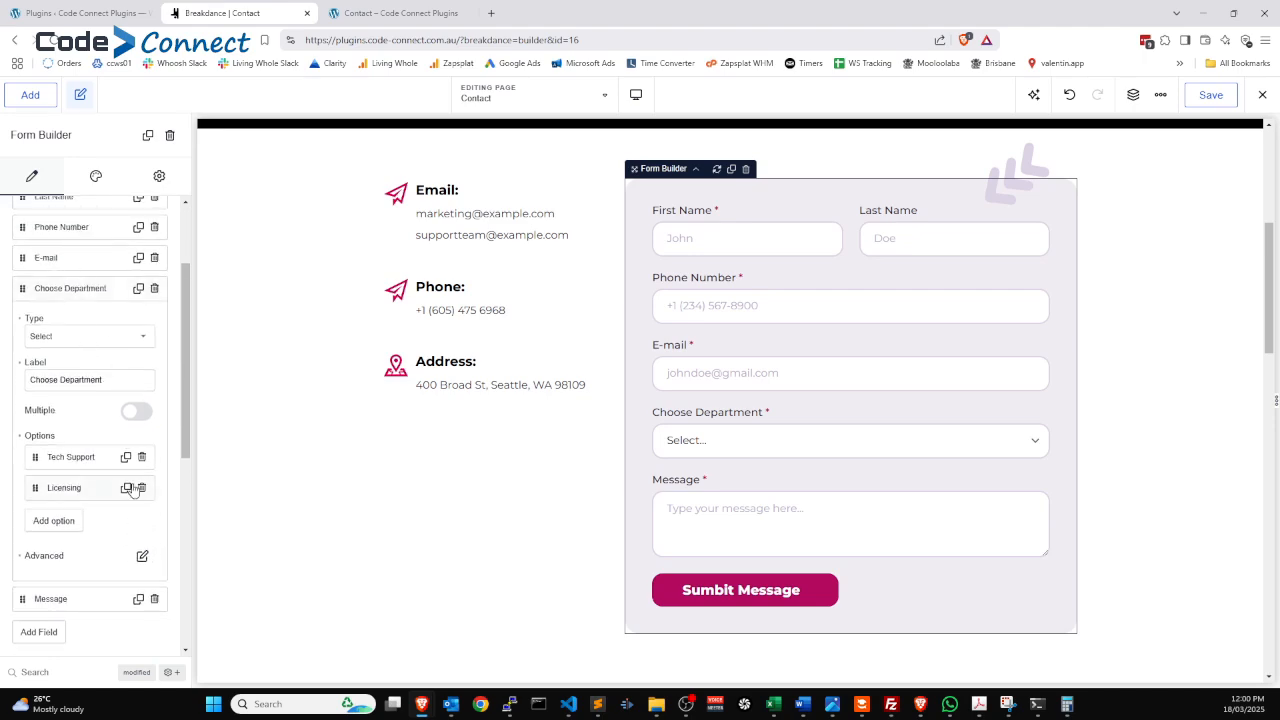
Confirm the Choose Department field's Advanced ID is choose_department.
{"action": "left_click", "coordinate": [143, 556]}
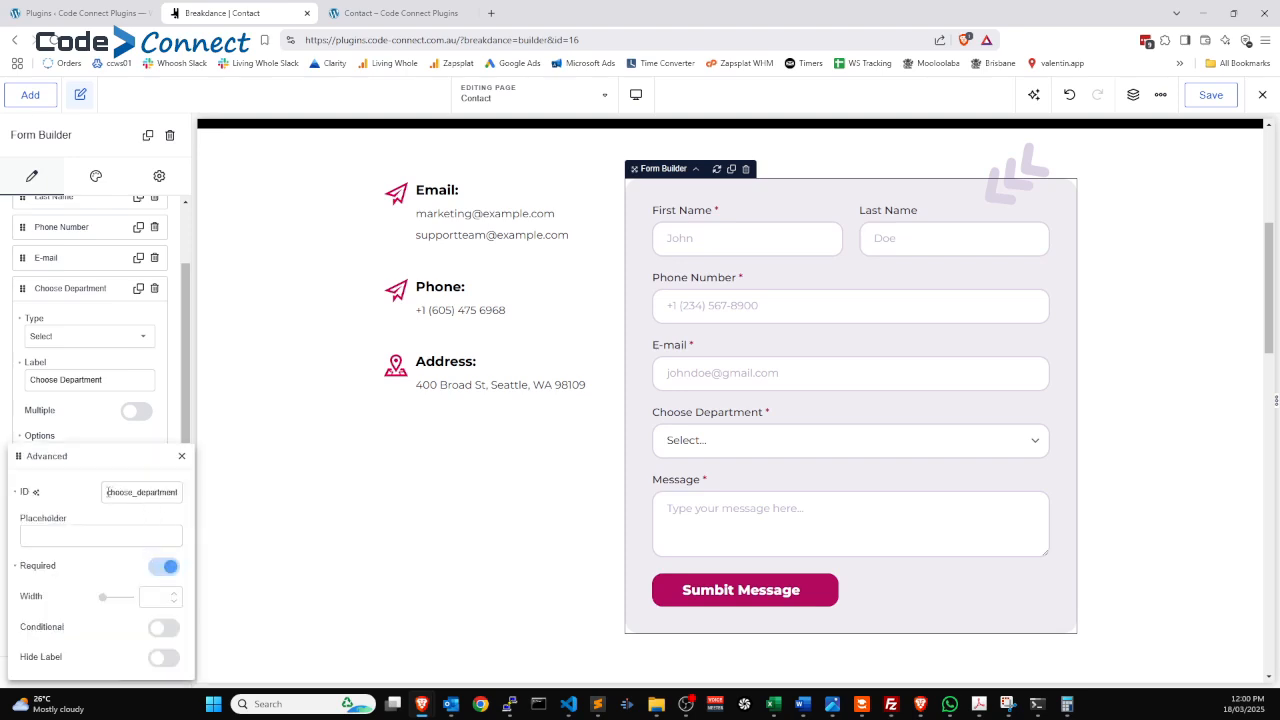
{"action": "left_click_drag", "start_coordinate": [108, 492], "coordinate": [181, 502]}
{"action": "left_click", "coordinate": [181, 456]}
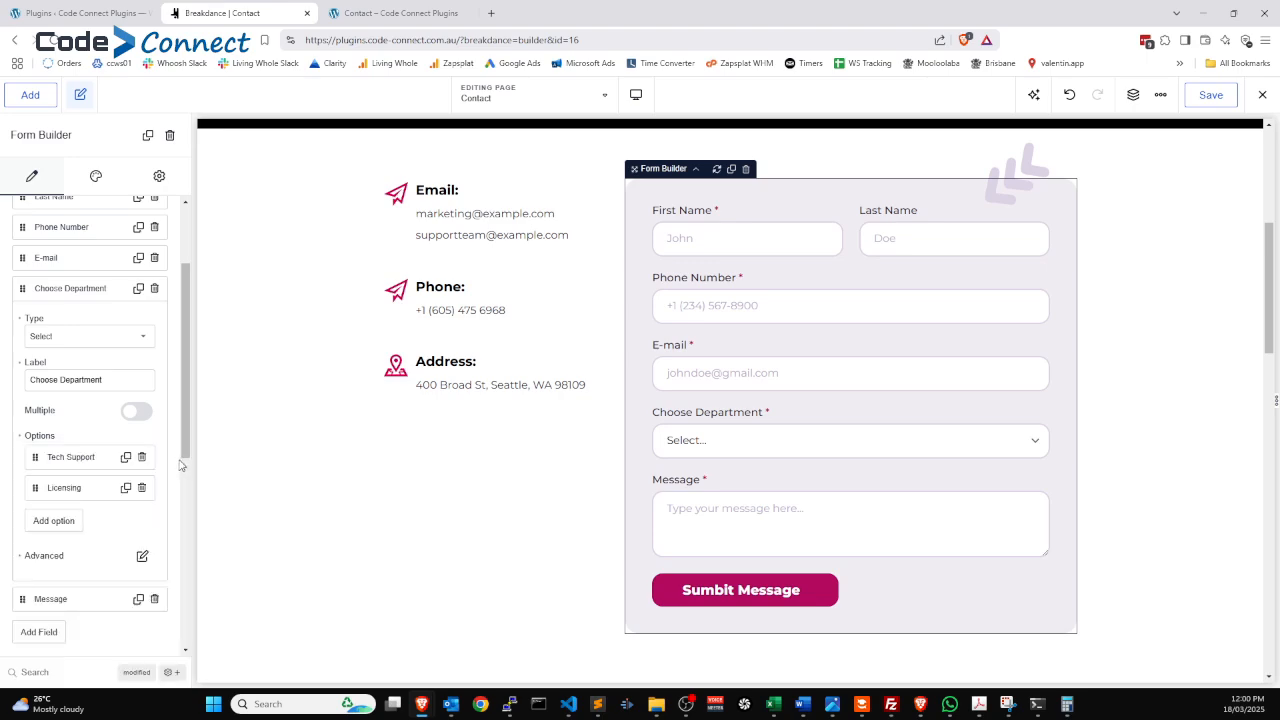
Review the option values of the Tech Support and Licensing dropdown entries.
{"action": "left_click", "coordinate": [76, 464]}
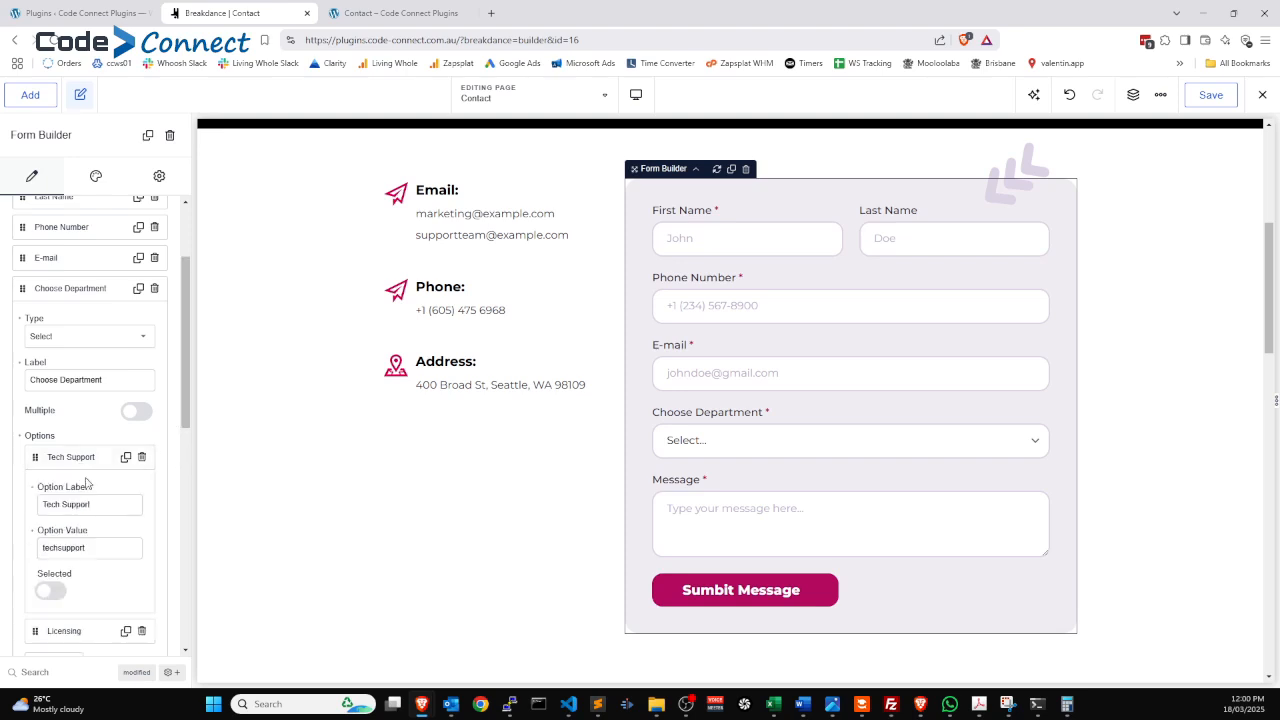
{"action": "left_click_drag", "start_coordinate": [112, 549], "coordinate": [30, 565]}
{"action": "left_click", "coordinate": [83, 458]}
{"action": "left_click", "coordinate": [66, 488]}
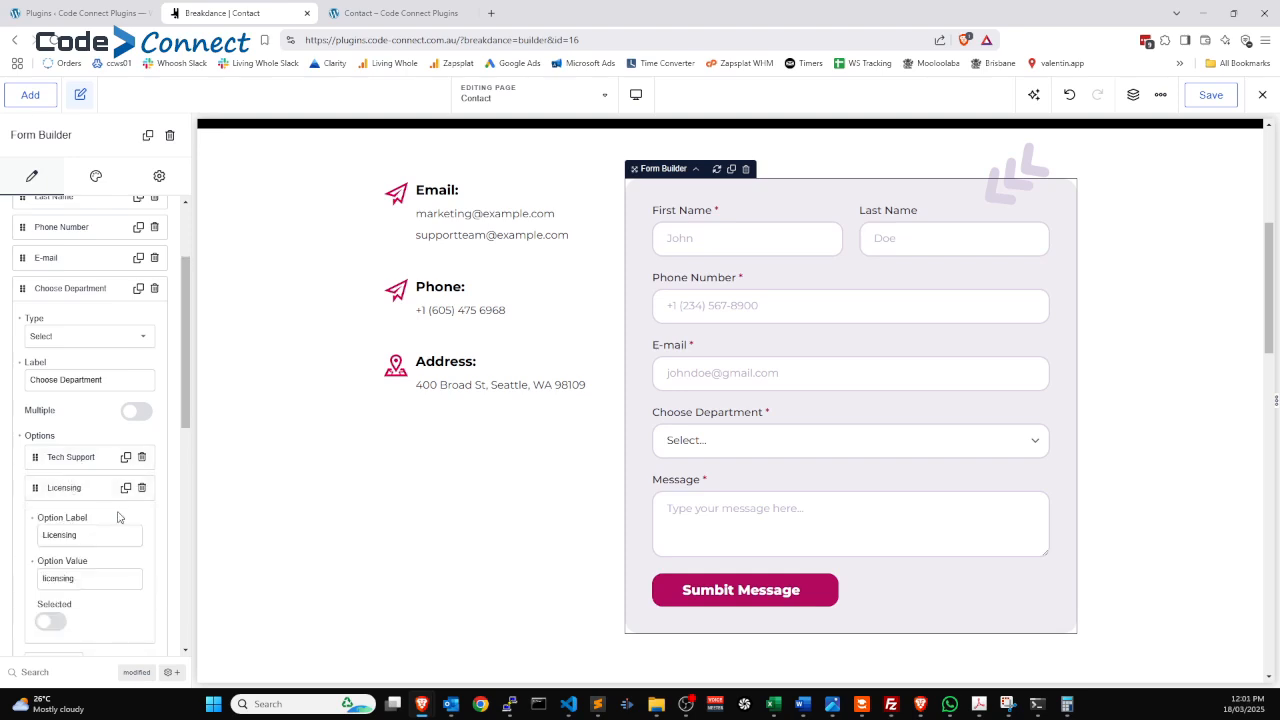
{"action": "double_click", "coordinate": [98, 586]}
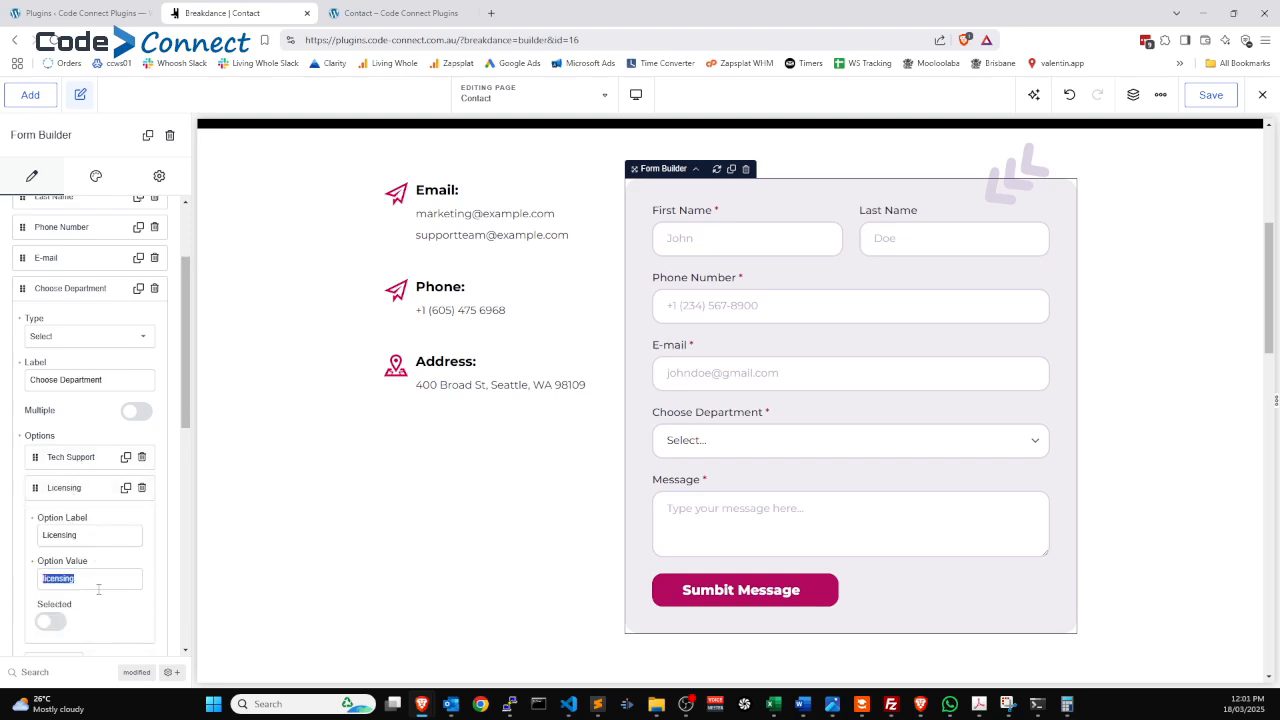
{"action": "left_click", "coordinate": [66, 488]}
Bring up the Dynamic Email list with its Tech Support Request and Licensing Enquiry entries.
{"action": "scroll", "coordinate": [110, 505], "scroll_direction": "down", "scroll_amount": 3}
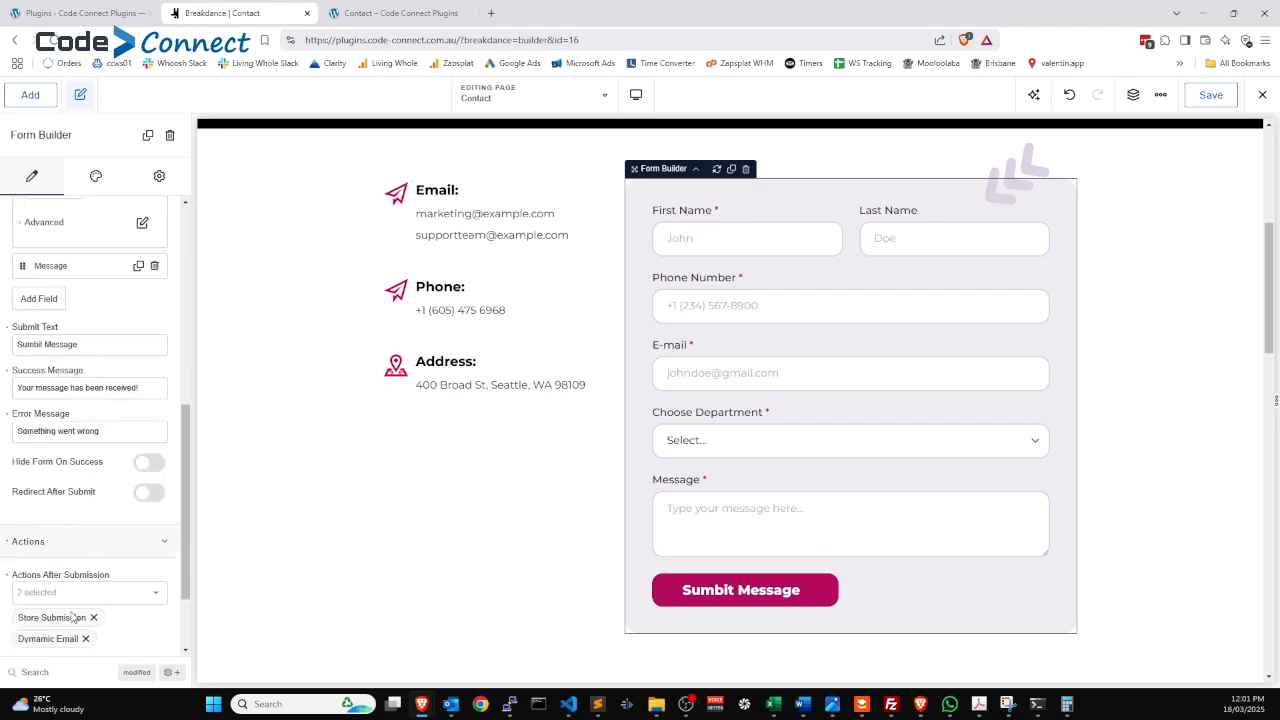
{"action": "scroll", "coordinate": [73, 610], "scroll_direction": "down", "scroll_amount": 1}
{"action": "left_click", "coordinate": [155, 597]}
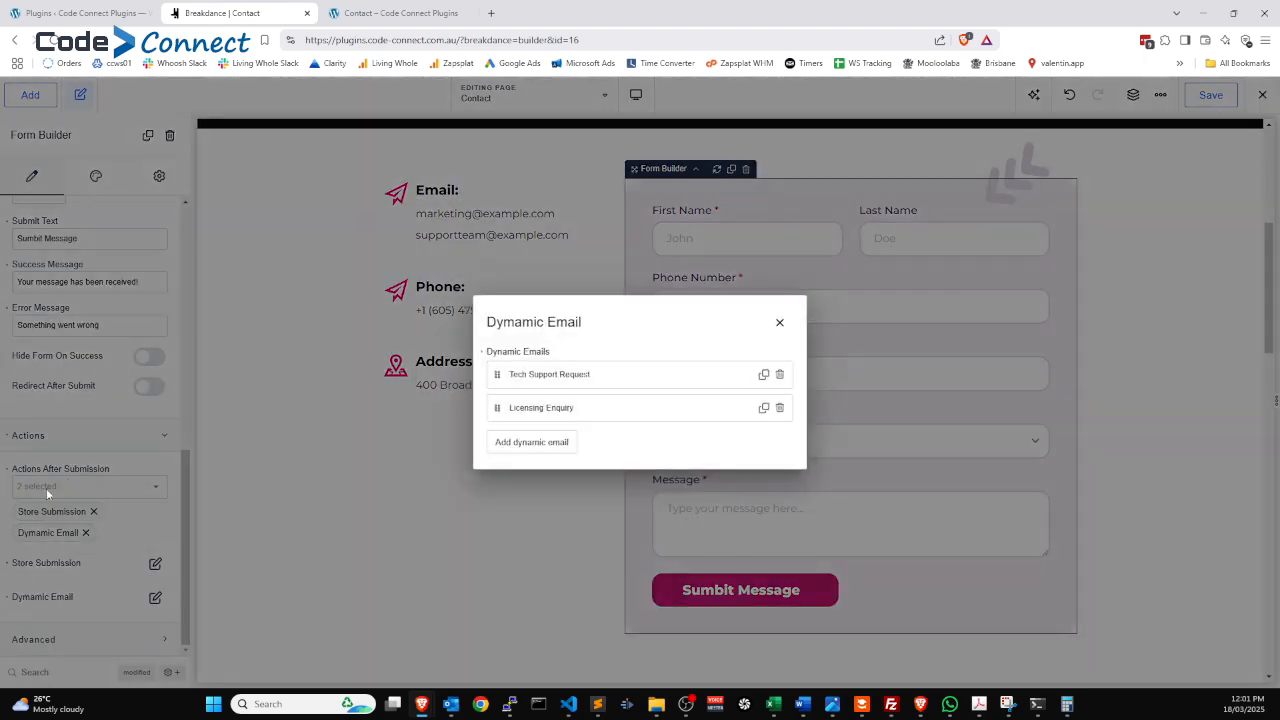
Verify the Tech Support Request email's condition: field choose_department equals techsupport.
{"action": "left_click", "coordinate": [545, 376]}
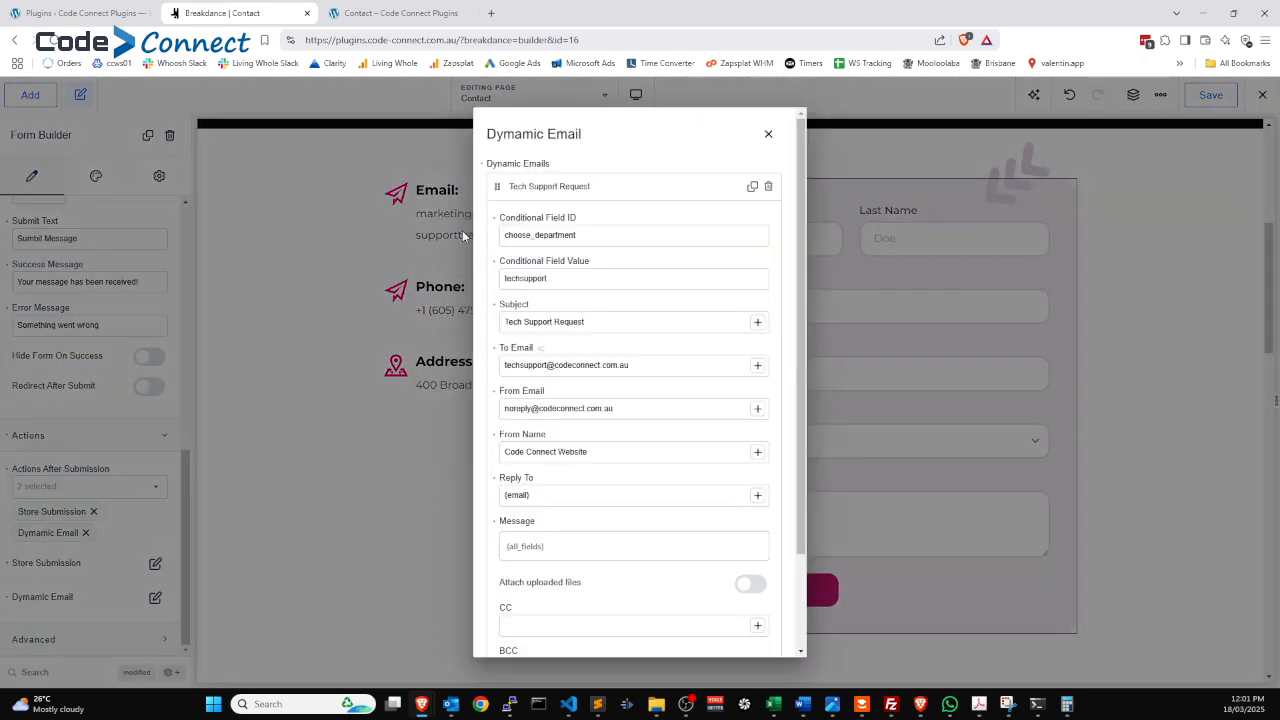
{"action": "left_click_drag", "start_coordinate": [608, 236], "coordinate": [489, 246]}
{"action": "left_click_drag", "start_coordinate": [563, 278], "coordinate": [479, 289]}
{"action": "left_click", "coordinate": [558, 278]}
{"action": "double_click", "coordinate": [549, 234]}
{"action": "double_click", "coordinate": [560, 279]}
Check the Tech Support Request subject and recipient address, then close the Dynamic Email settings.
{"action": "left_click_drag", "start_coordinate": [607, 322], "coordinate": [498, 318]}
{"action": "left_click_drag", "start_coordinate": [628, 365], "coordinate": [503, 368]}
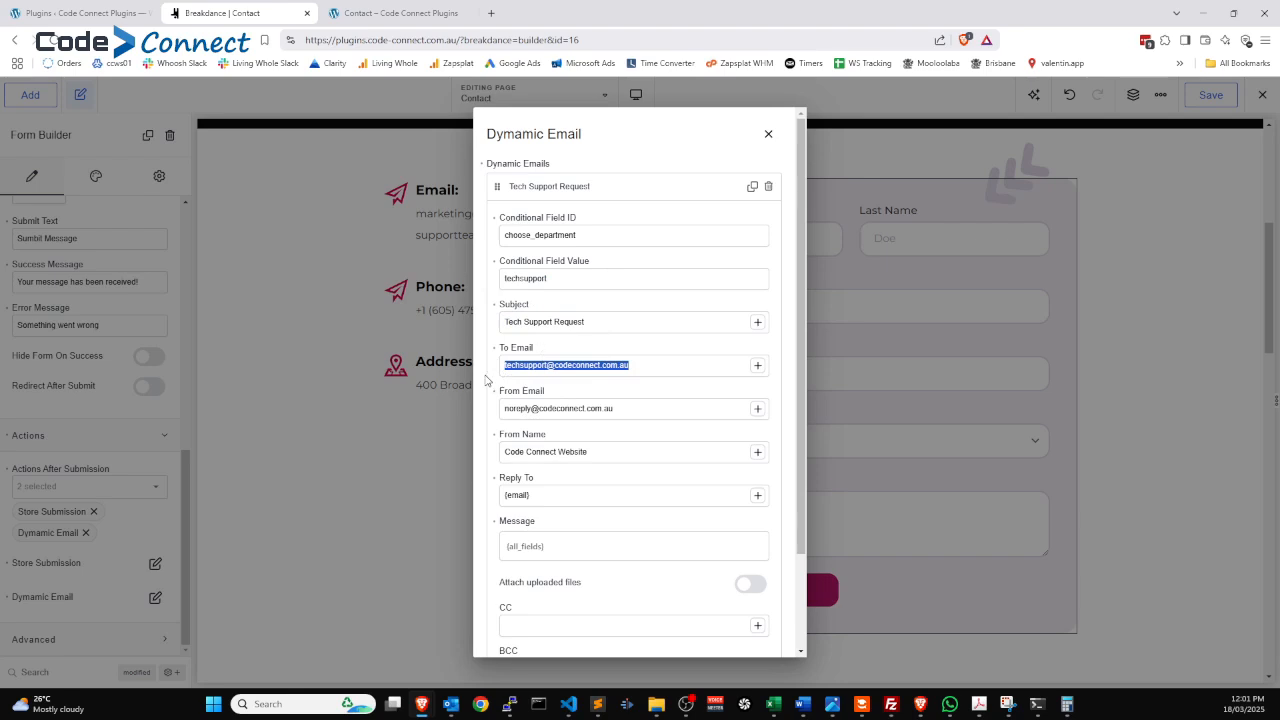
{"action": "left_click", "coordinate": [768, 134]}
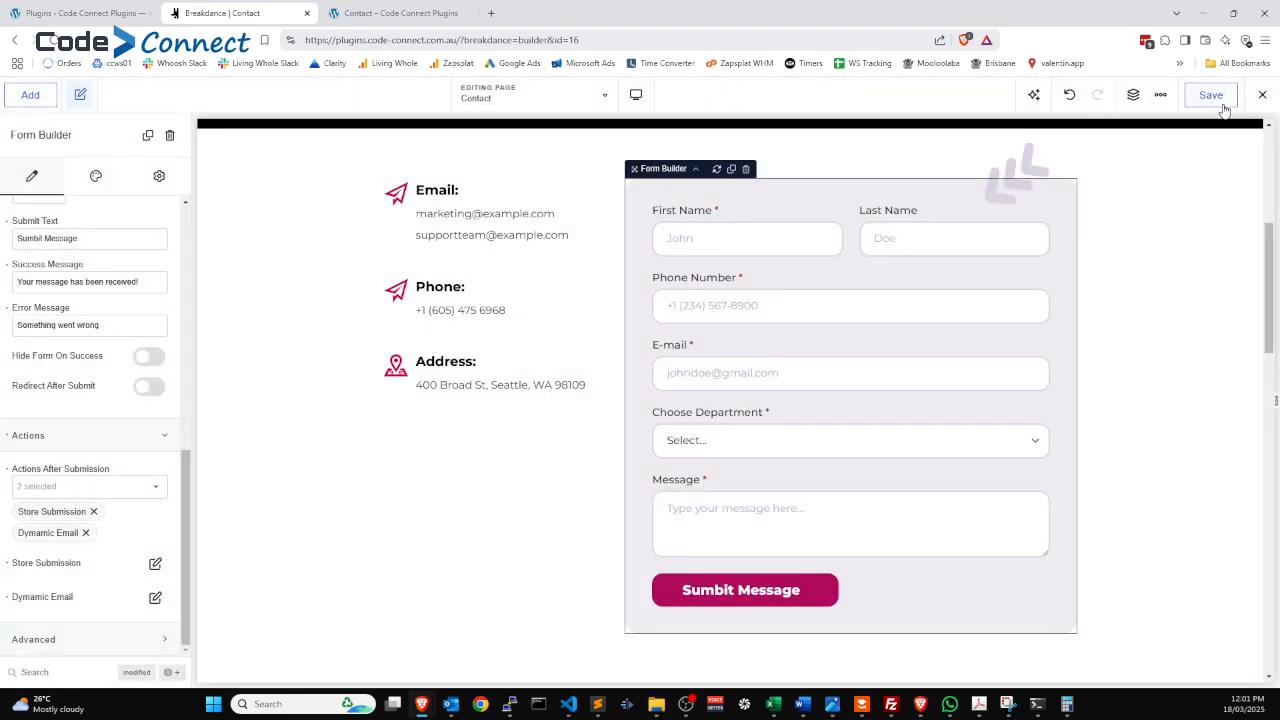